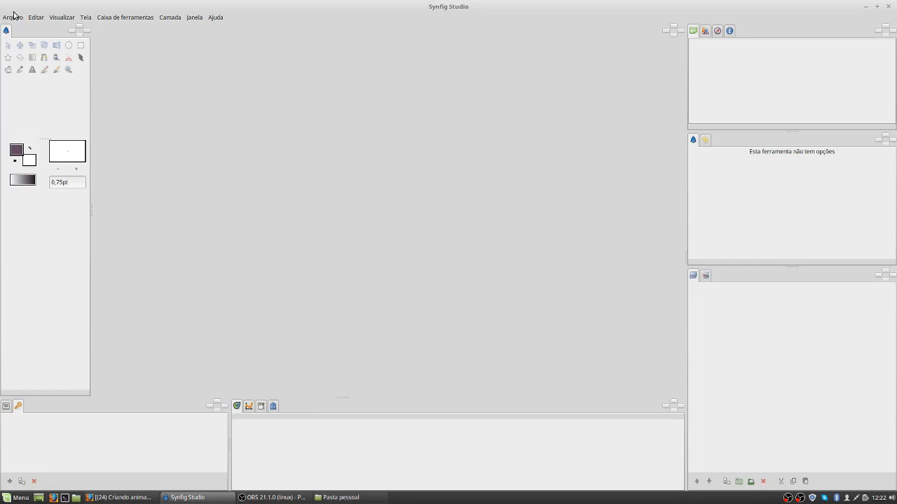
Step: Open the file Synfig fundo.sifz from the desktop folder
left_click(7, 19)
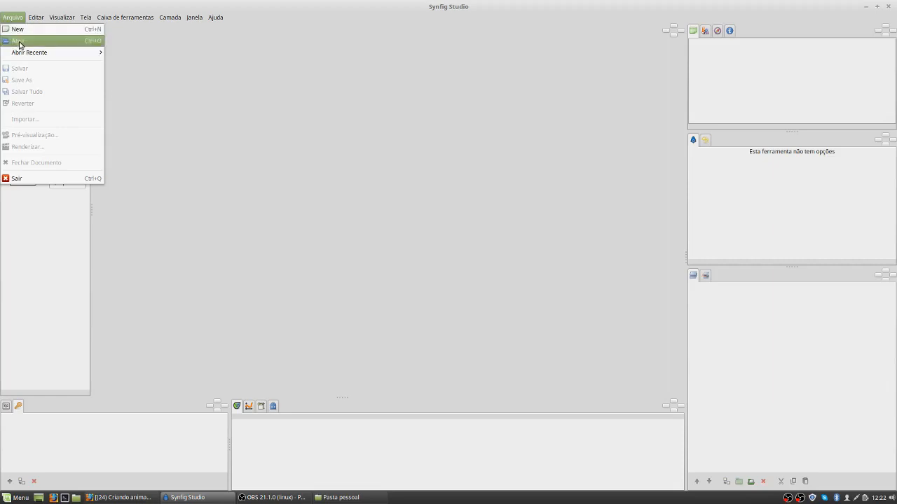
left_click(20, 42)
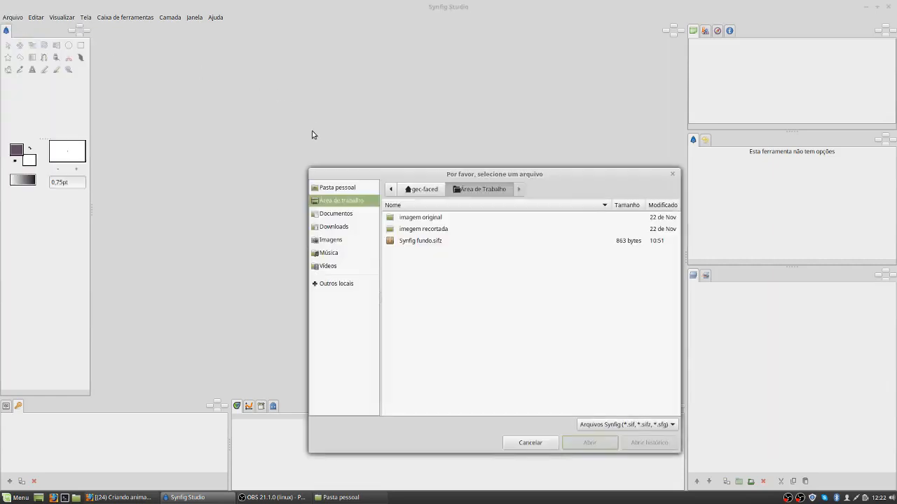
left_click(410, 241)
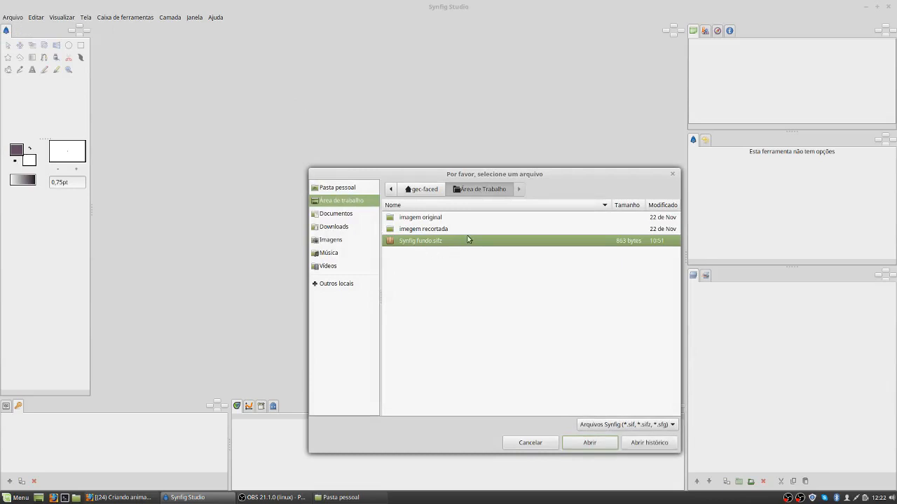
left_click(586, 443)
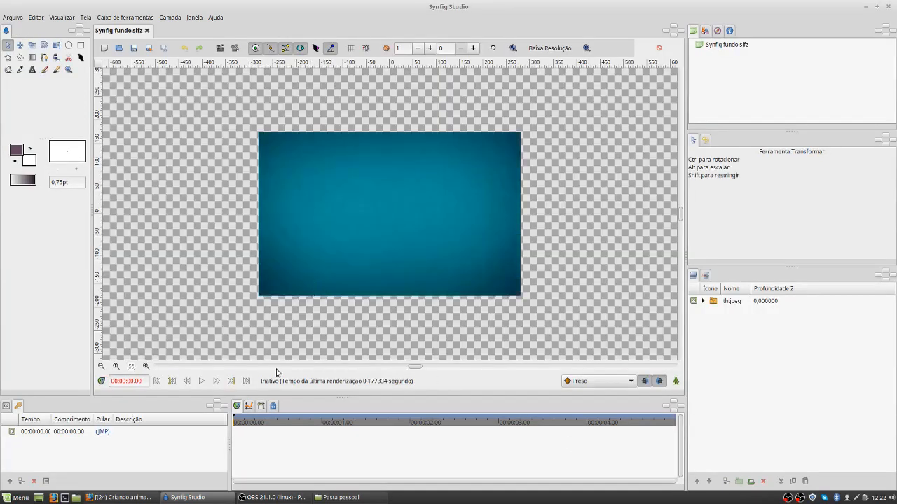
left_click(145, 366)
left_click(146, 365)
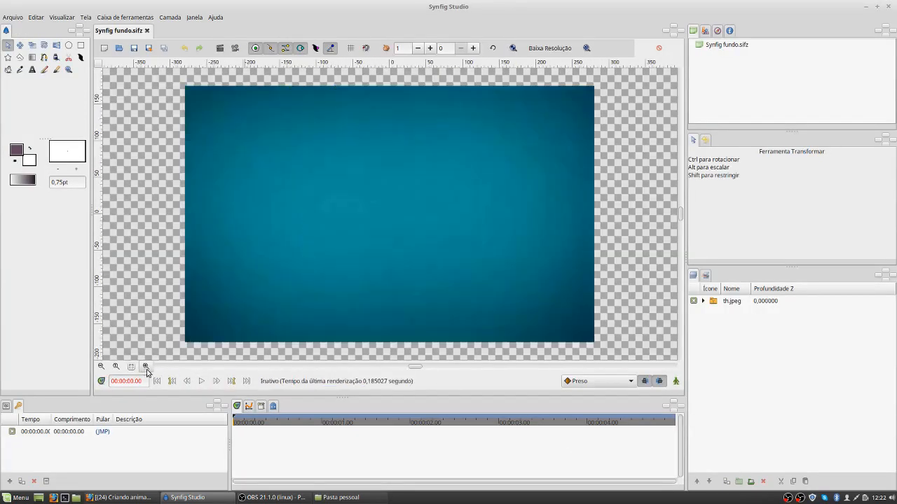
left_click(13, 18)
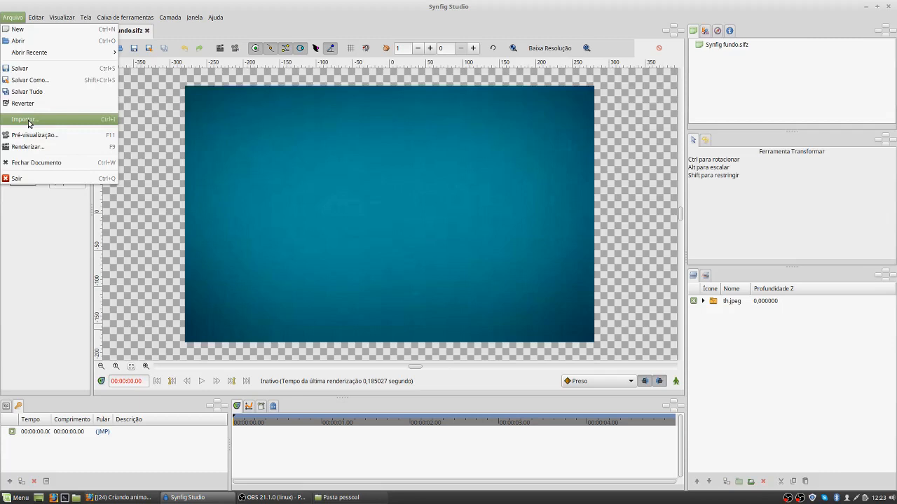
left_click(176, 313)
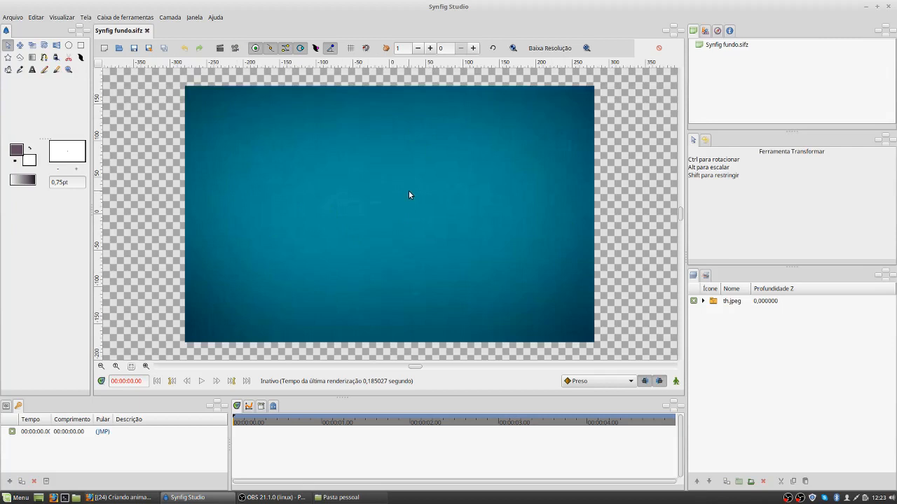
Step: Add the text "ECOARTE" with the Text tool in the upper half of the blue background
left_click(31, 71)
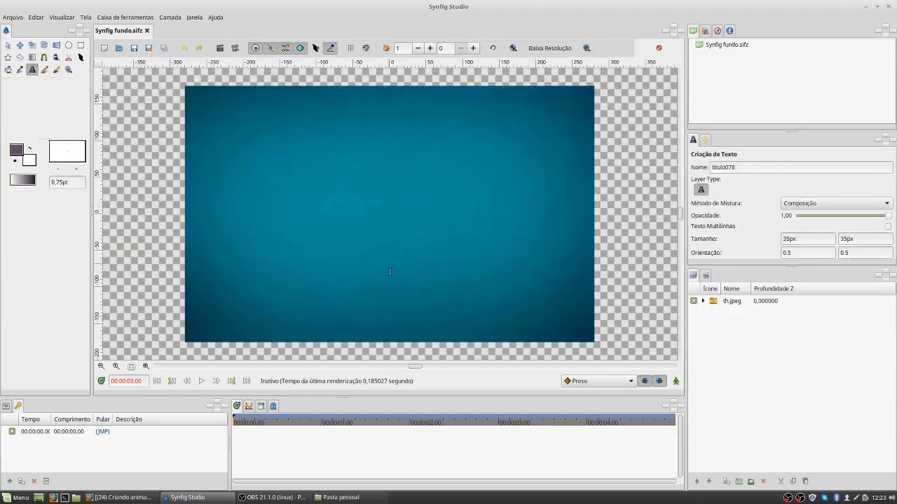
left_click(354, 175)
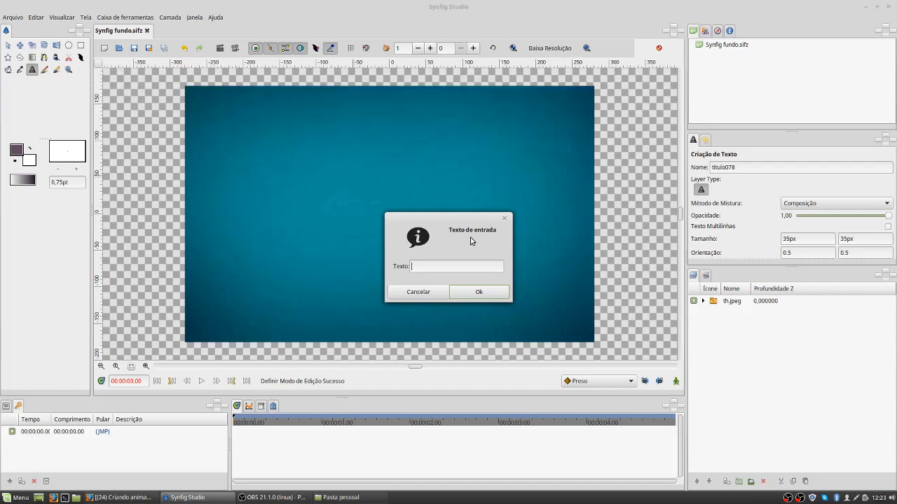
type("ECOARTE")
key("Return")
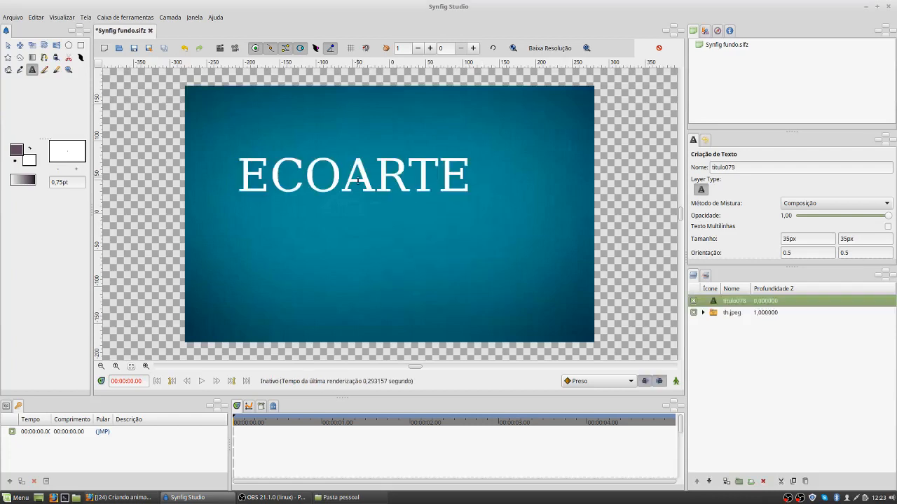
Step: Rename the new text layer to ECOARTE
double_click(747, 301)
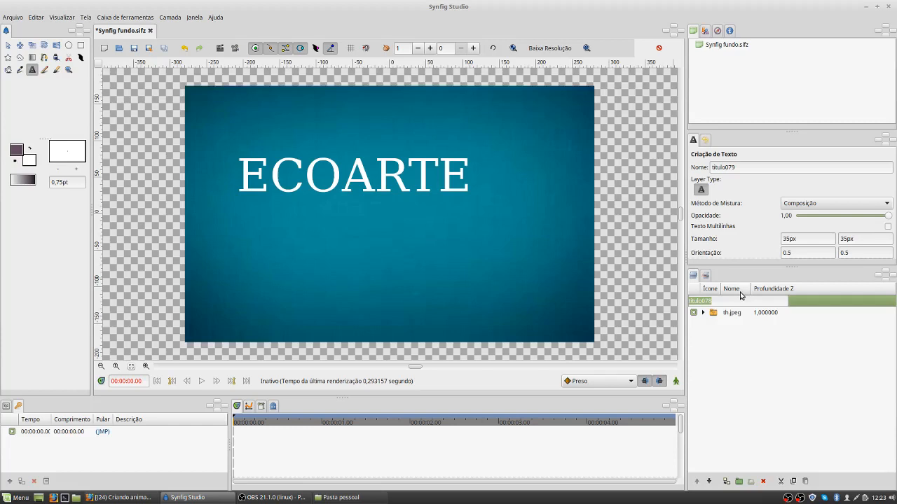
type("ECOARTE")
key("Return")
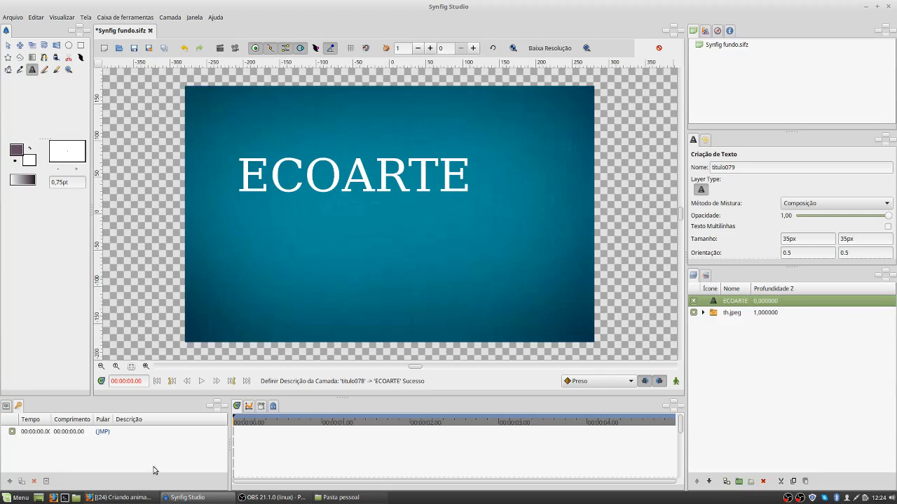
Step: Display the parameters of the ECOARTE layer down to its font family
left_click(6, 406)
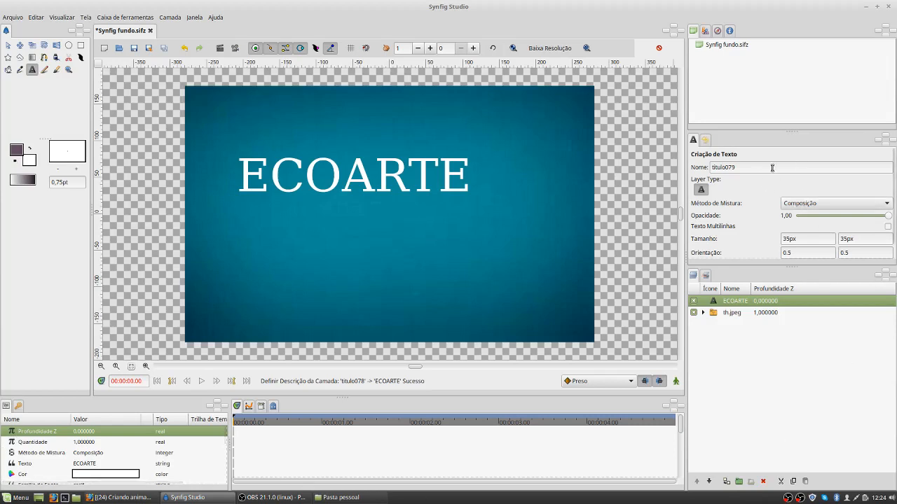
scroll(785, 236, "down", 1)
scroll(785, 236, "up", 1)
scroll(67, 460, "down", 3)
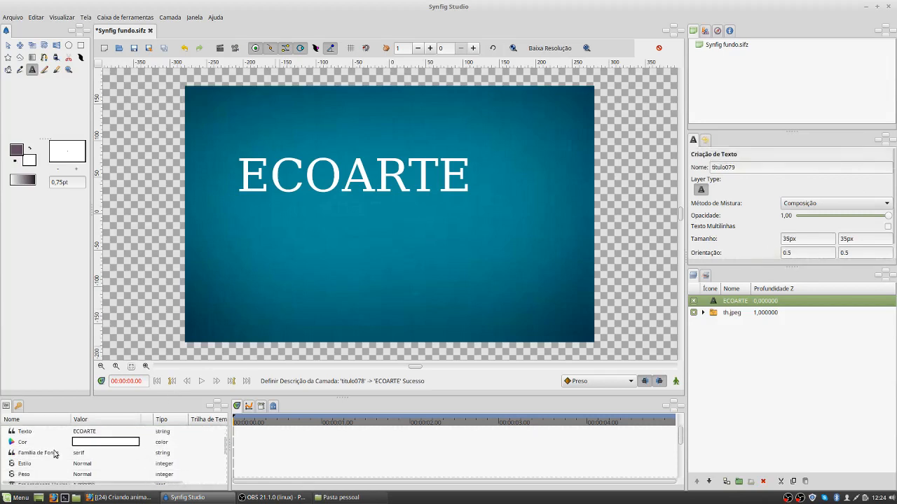
Step: Set the font family of the ECOARTE text to ARIAL
left_click(85, 456)
left_click(86, 455)
type("ARIAL")
key("Return")
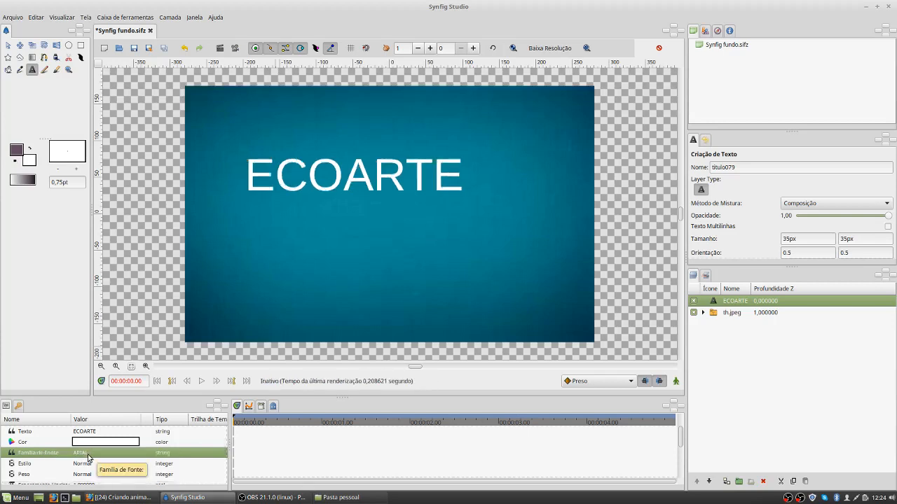
Step: Set the font family of the ECOARTE text to SERIF
left_click(88, 456)
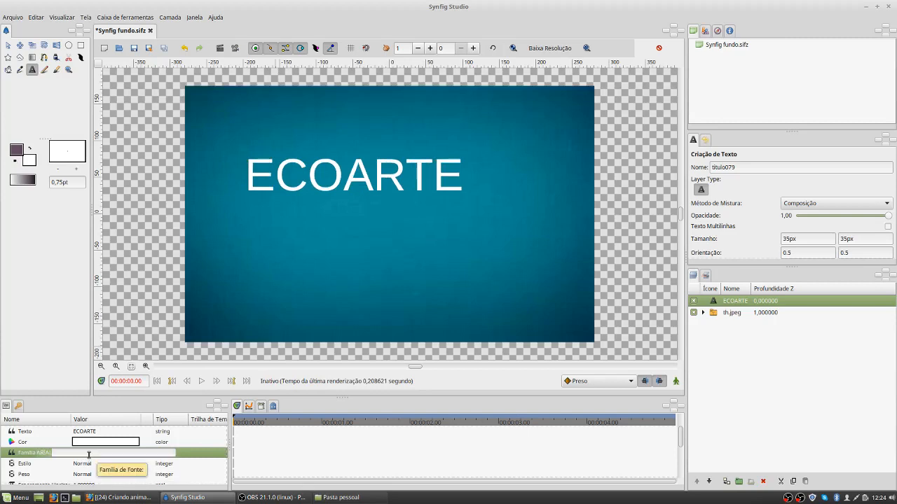
type("SERIF")
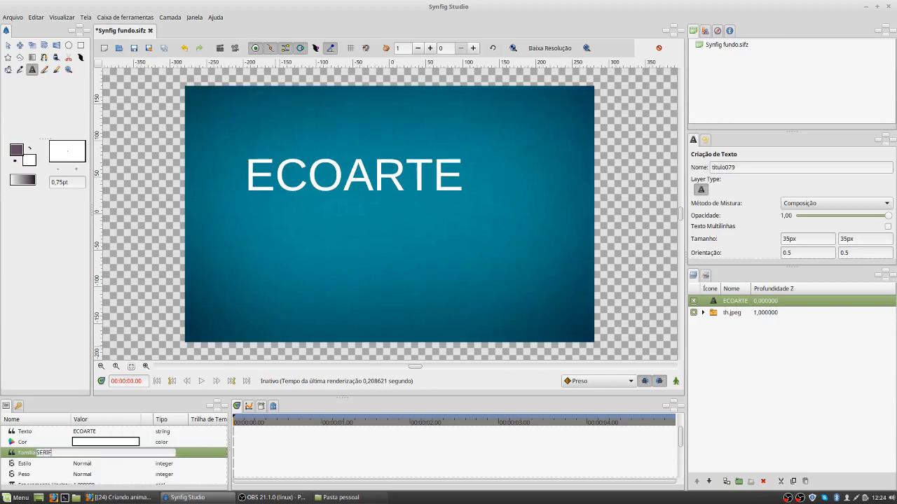
key("Return")
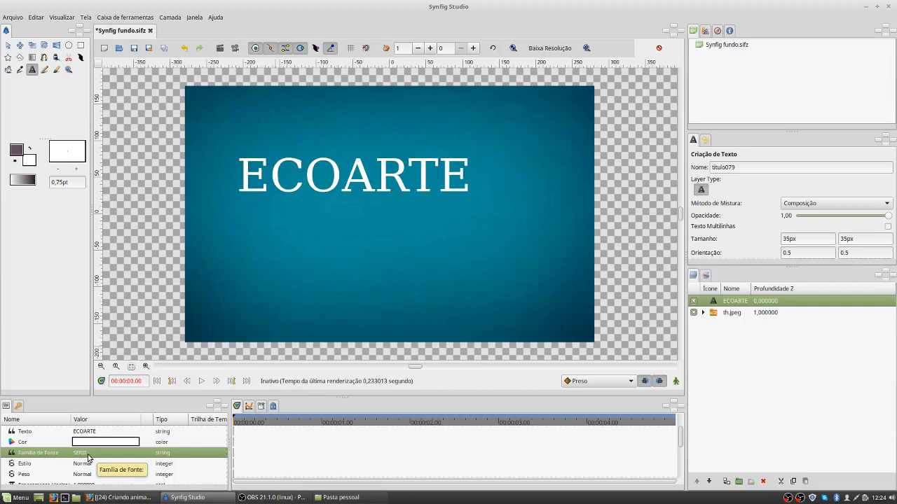
Step: Examine the colour settings of the ECOARTE text and close them unchanged
scroll(88, 457, "down", 1)
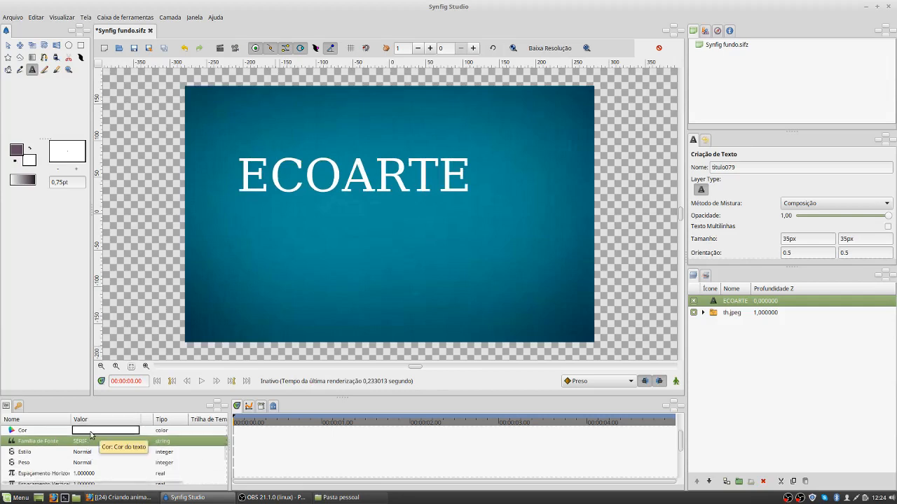
scroll(99, 432, "up", 1)
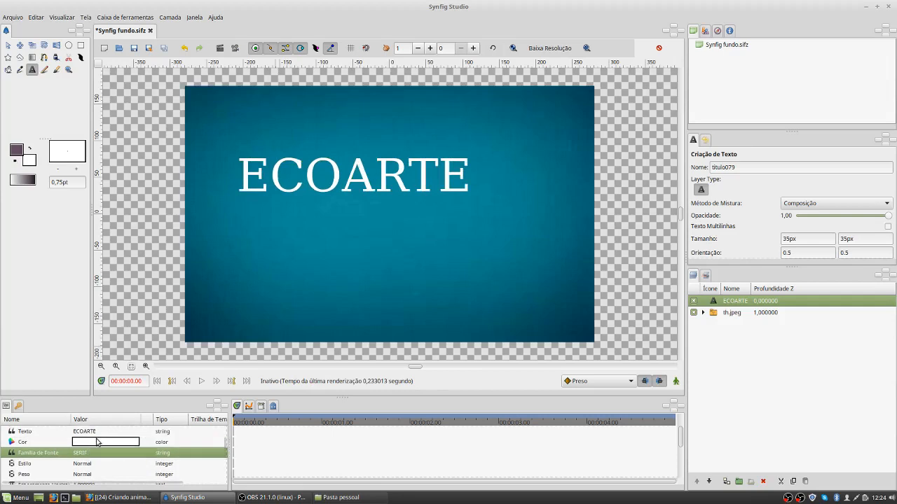
left_click(99, 443)
double_click(99, 443)
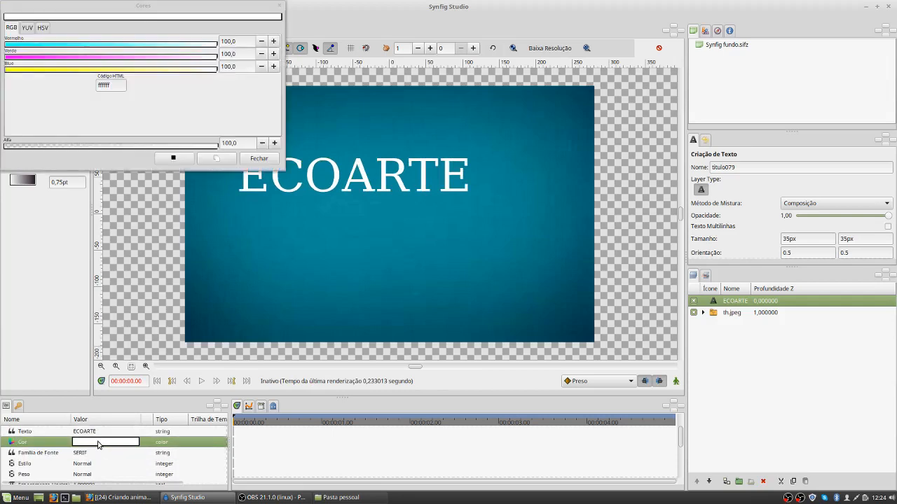
left_click(265, 159)
Step: Set the size of the ECOARTE text to 30px by 30px
scroll(106, 463, "down", 2)
scroll(105, 463, "down", 2)
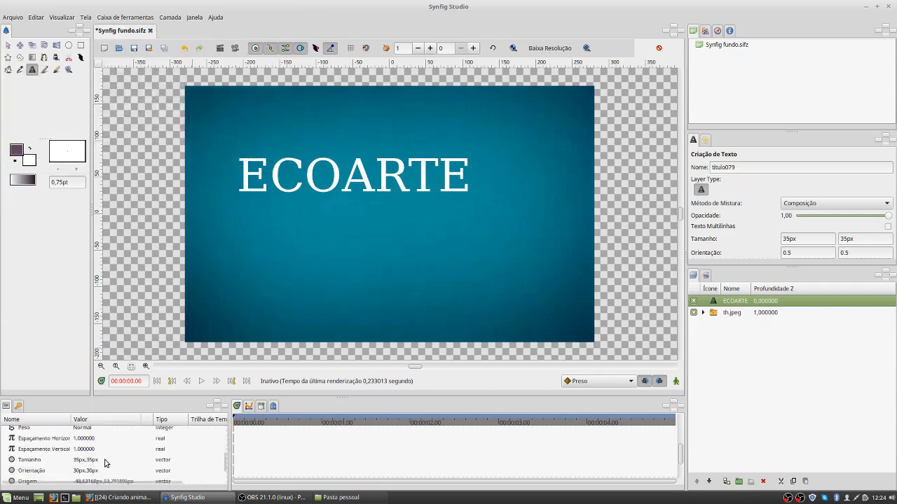
left_click(78, 461)
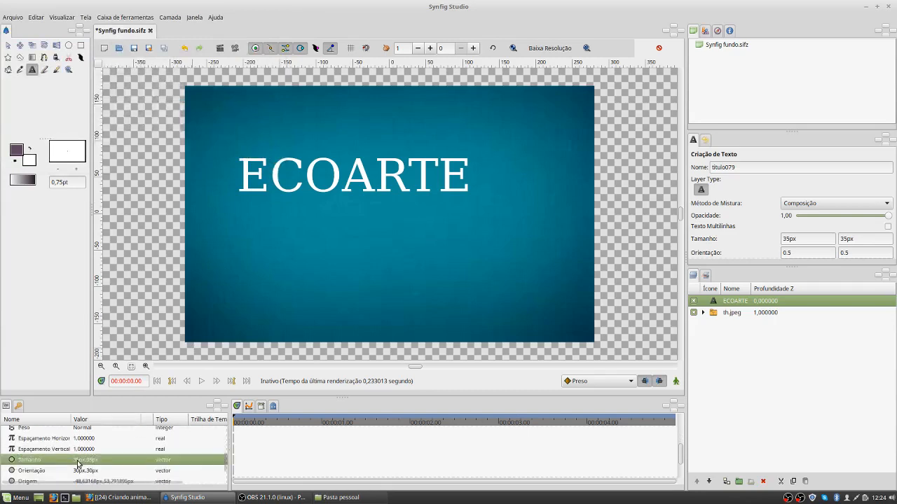
left_click(78, 461)
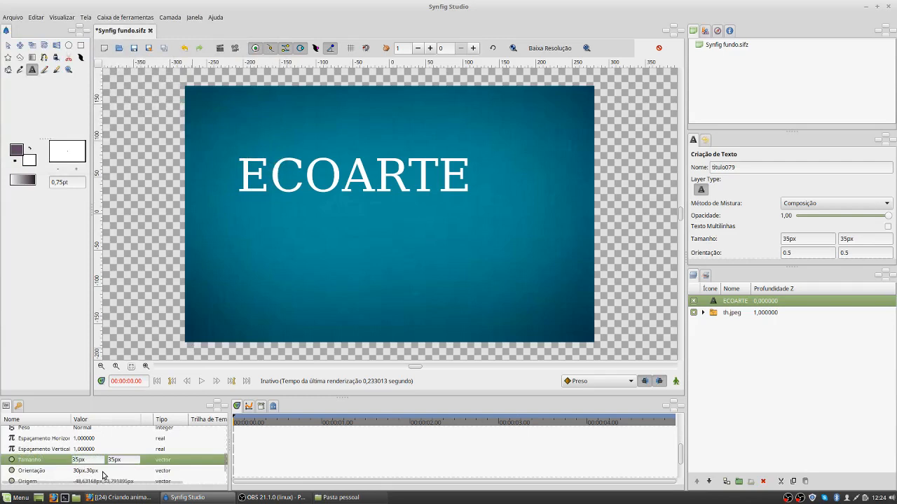
key("BackSpace")
type("0")
left_click(112, 460)
key("BackSpace")
type("0")
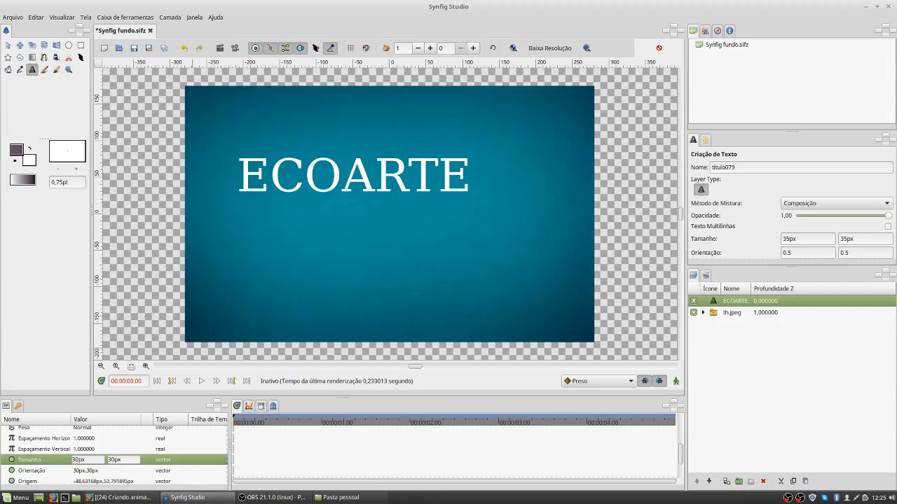
key("Return")
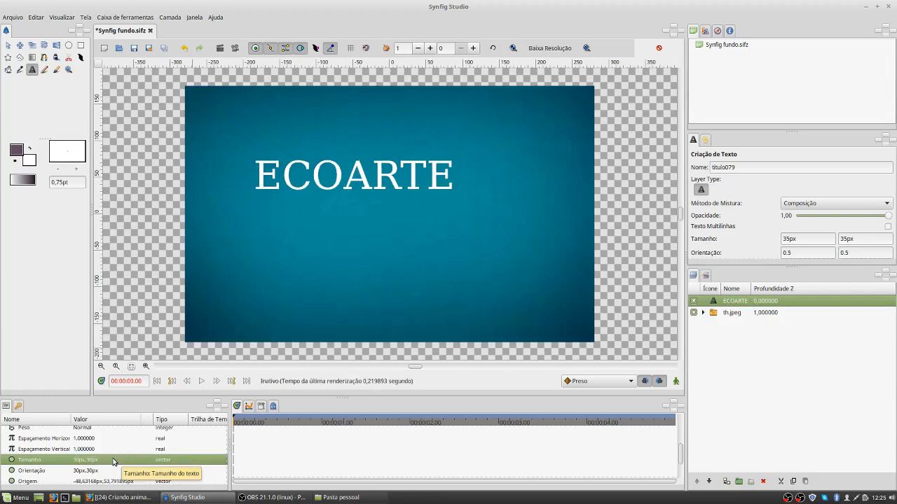
Step: Add a second text "ARTE E TECNOLOGIA" in the lower half of the blue background
scroll(113, 460, "up", 5)
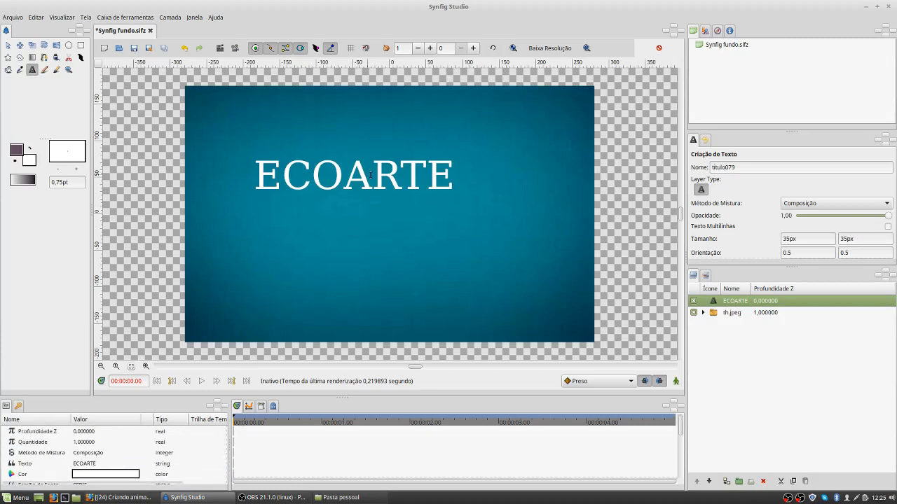
left_click(395, 276)
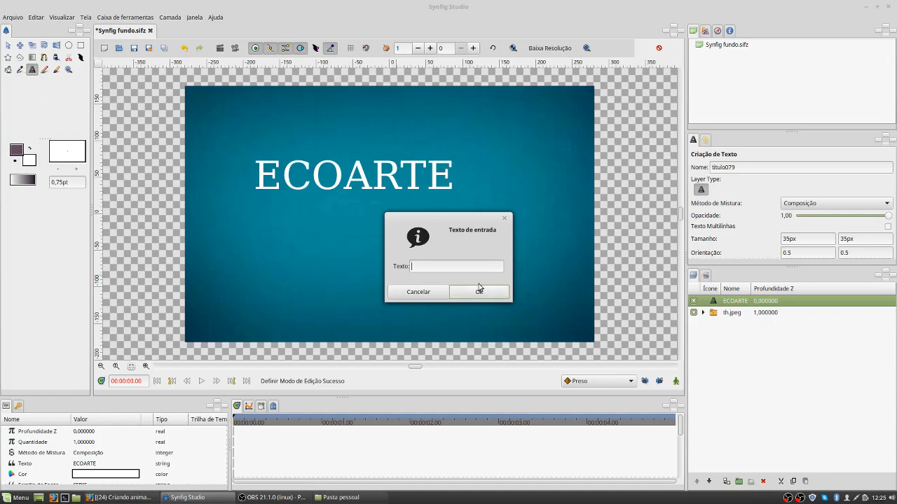
type("ARTE E TECNOLOGIA")
left_click(480, 290)
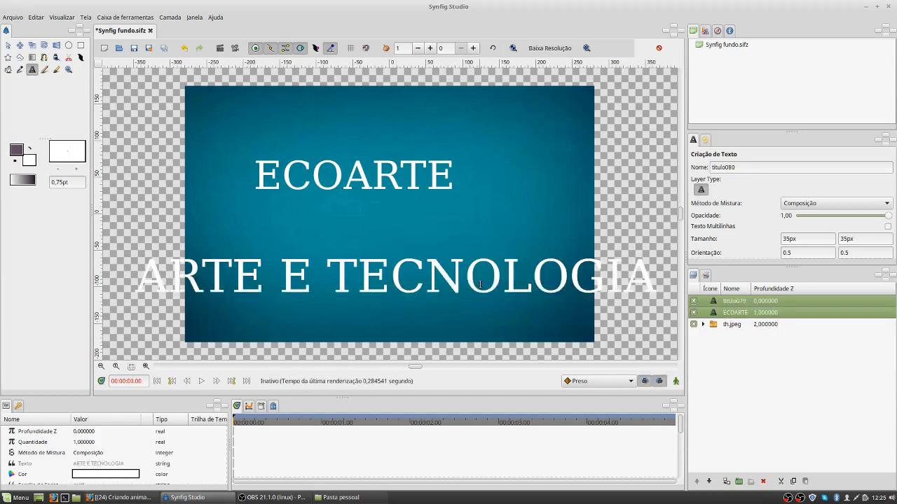
Step: Rename the second text's layer to ARTE E TECNOLOGIA
double_click(734, 301)
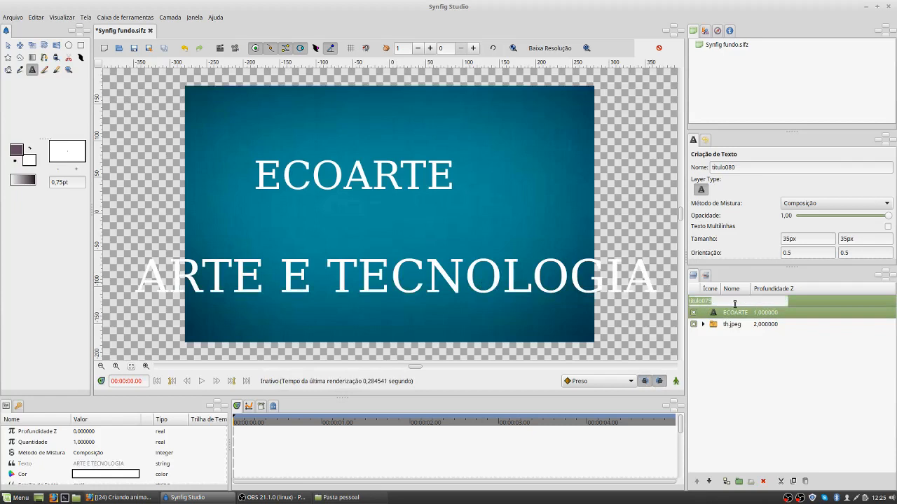
type("ARTE E TECNOLOGIA")
key("Return")
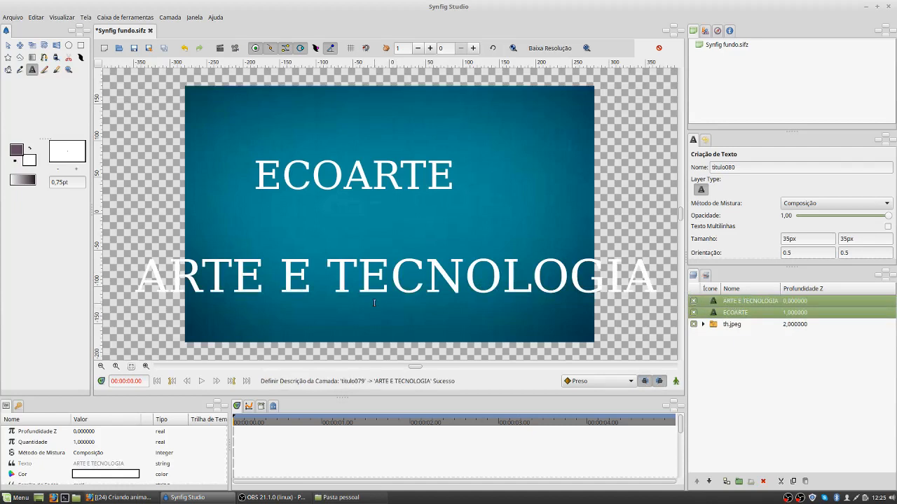
Step: Set the size of the ARTE E TECNOLOGIA text to 20px by 20px
scroll(87, 459, "down", 1)
scroll(87, 458, "down", 2)
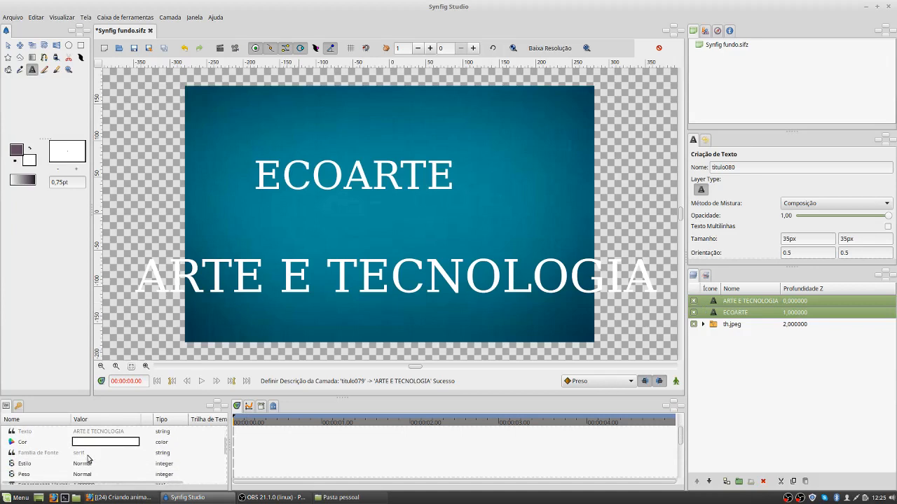
left_click(811, 303)
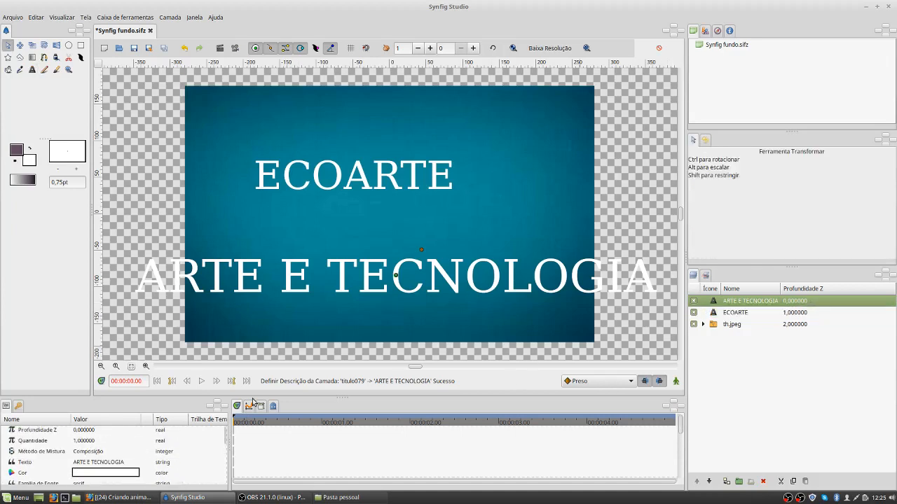
scroll(88, 448, "down", 3)
scroll(91, 458, "down", 5)
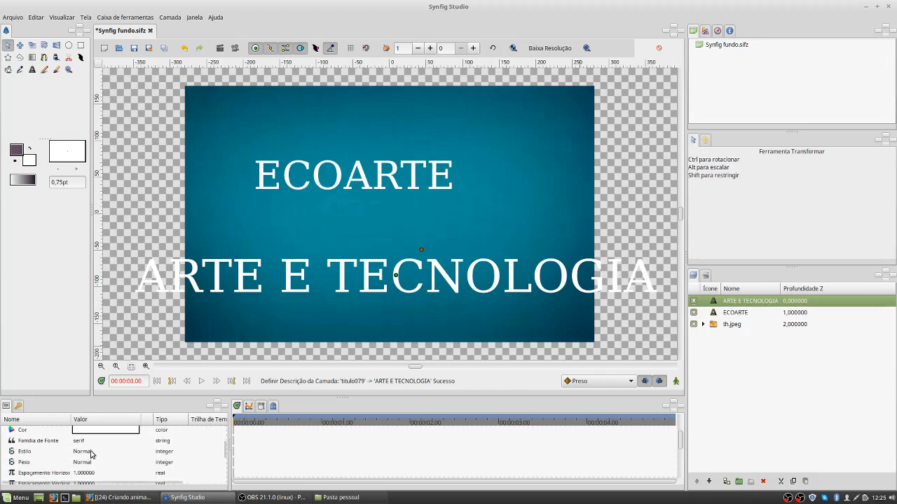
scroll(91, 452, "up", 1)
left_click(83, 453)
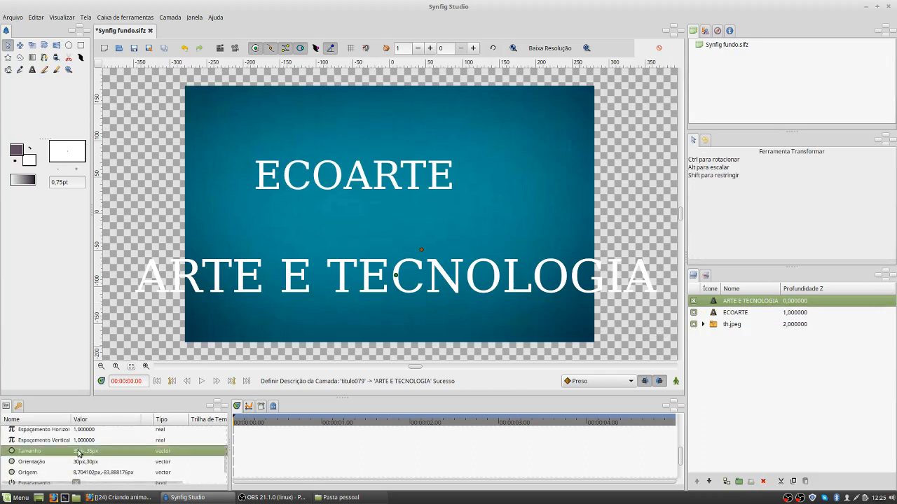
left_click(81, 452)
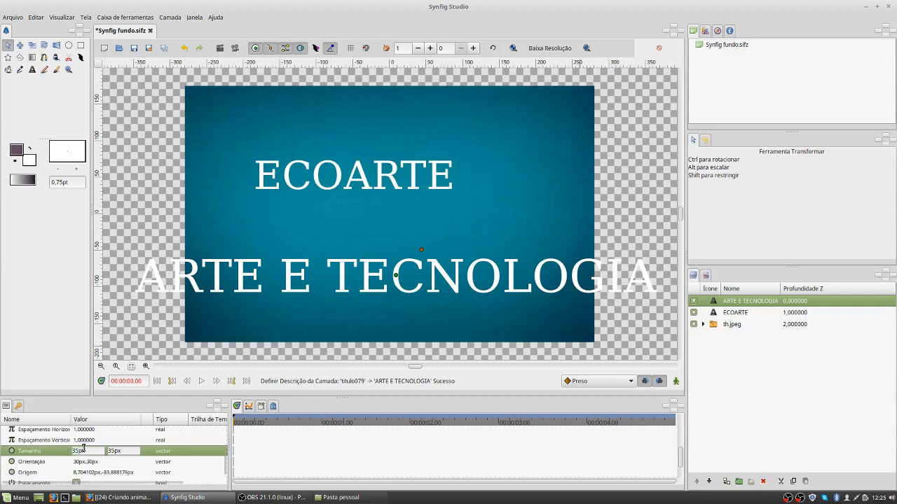
key("BackSpace")
key("BackSpace")
type("20")
key("BackSpace")
key("BackSpace")
type("20")
key("Return")
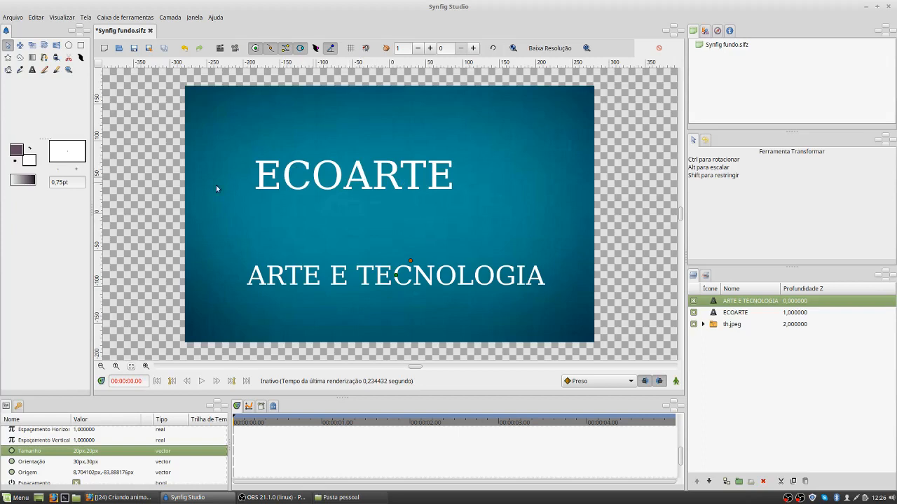
Step: Add a vertical guide just left of both titles and a horizontal guide above the ECOARTE text
left_click_drag(98, 160, 241, 169)
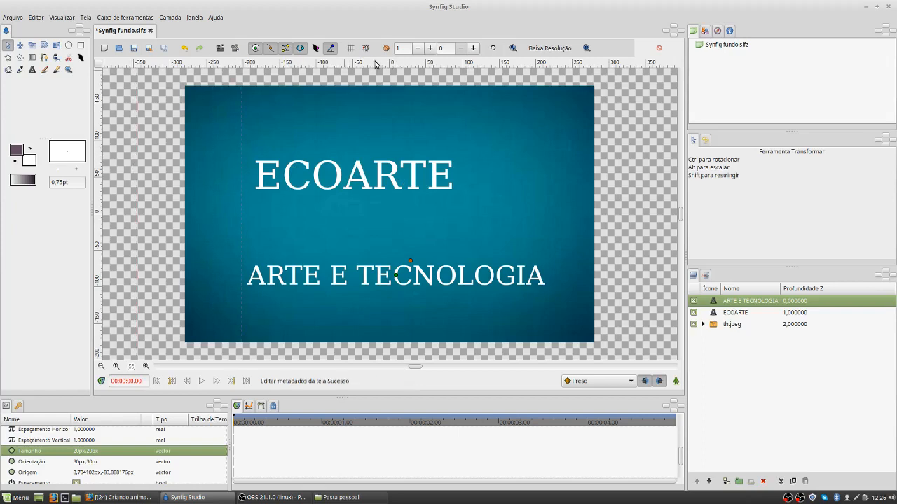
left_click_drag(386, 141, 384, 143)
left_click(342, 181)
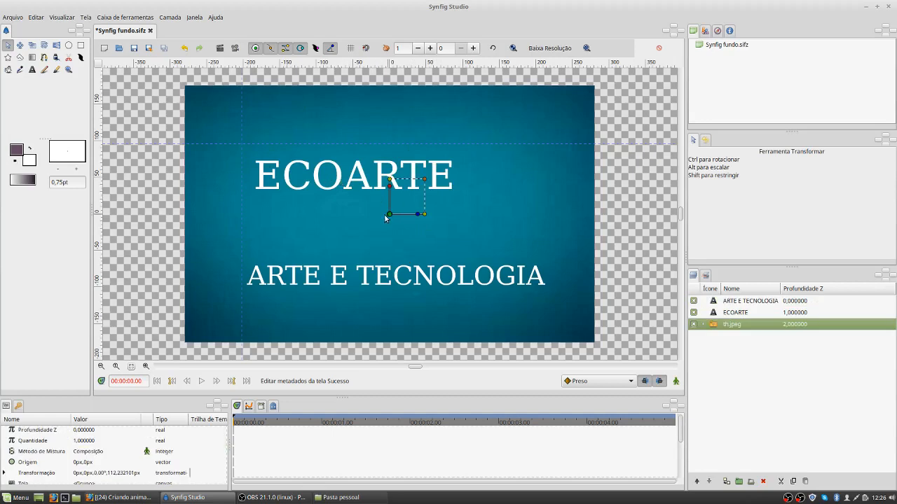
left_click_drag(388, 215, 390, 211)
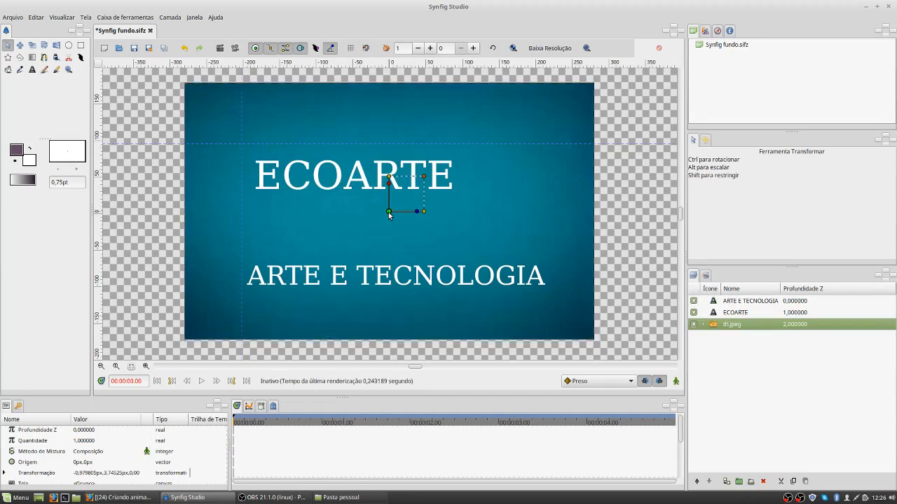
Step: Move the ECOARTE text right, closer to the horizontal centre of the blue background, keeping it in the upper half
left_click(752, 315)
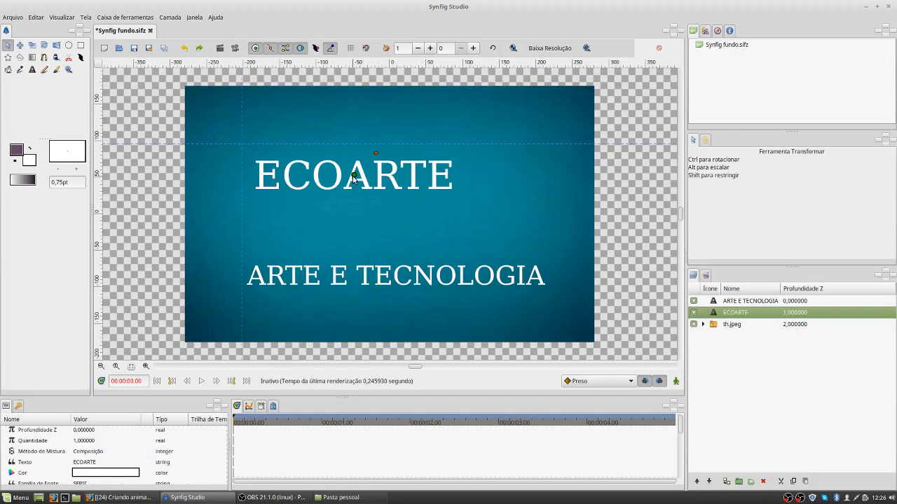
left_click_drag(354, 176, 364, 185)
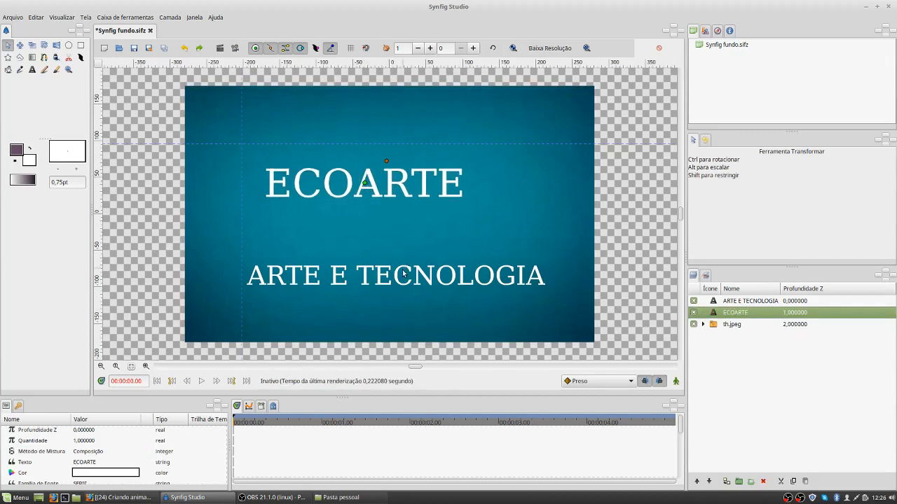
key("Left")
key("Left")
key("Up")
key("Up")
key("Right")
key("Right")
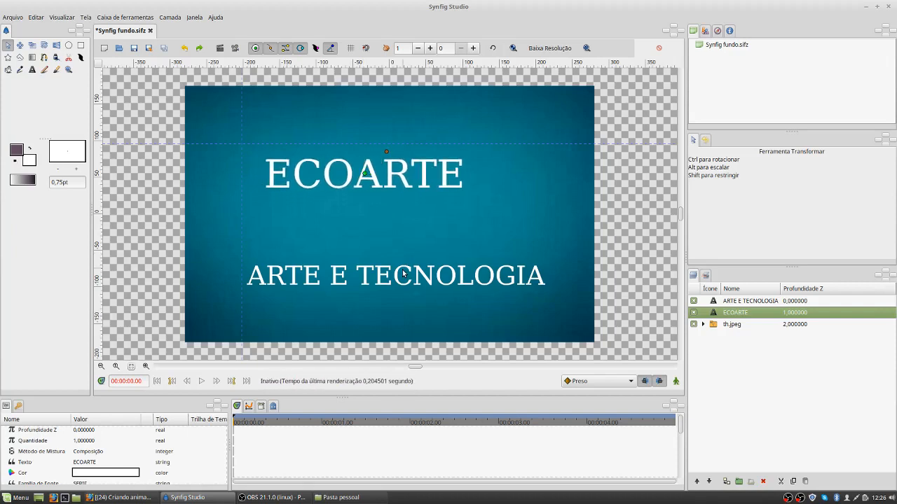
key("Right")
key("Right")
key("Right")
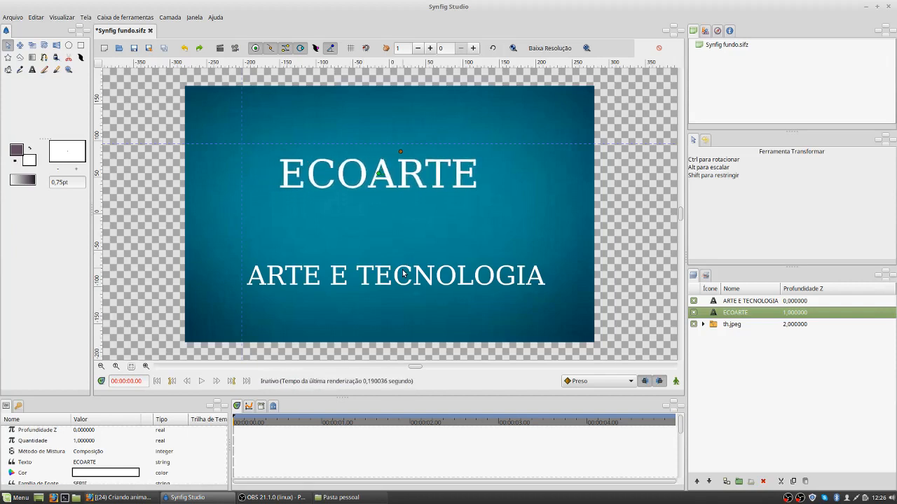
Step: Move the vertical guide off the blue background and clear the horizontal guide from above the ECOARTE text
left_click_drag(241, 147, 144, 150)
left_click_drag(205, 143, 201, 113)
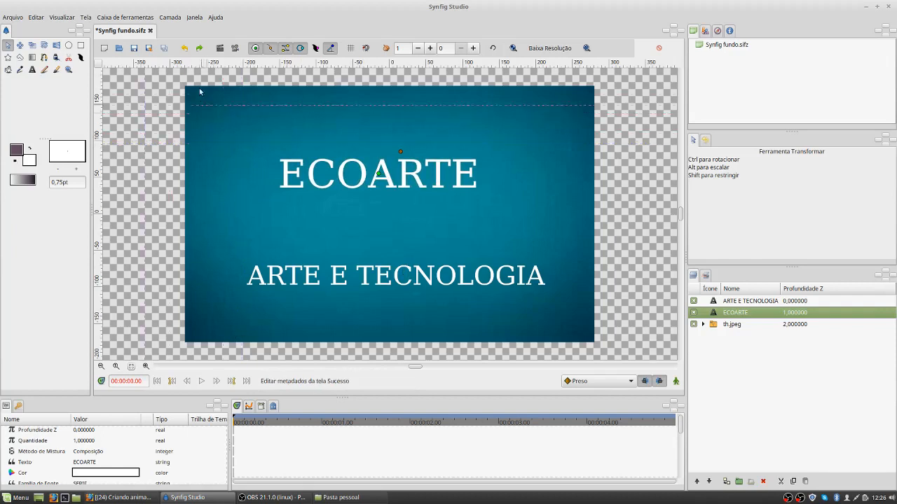
left_click(375, 287)
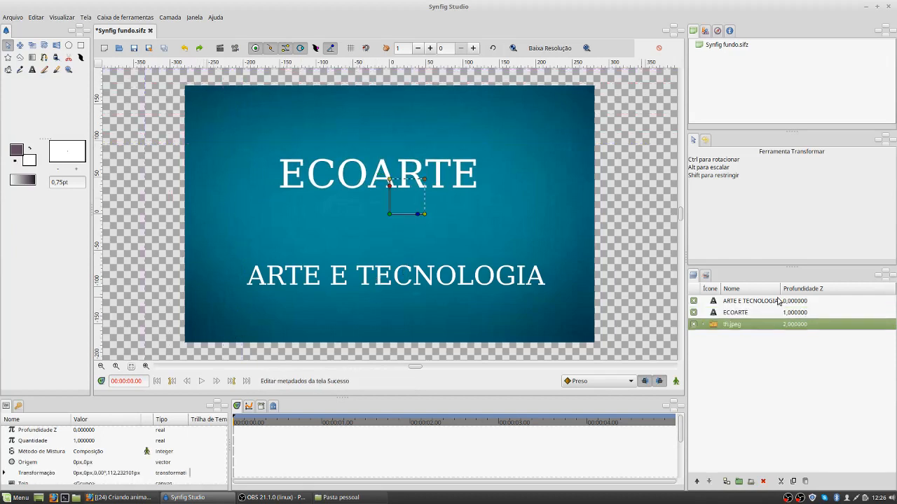
left_click(730, 302)
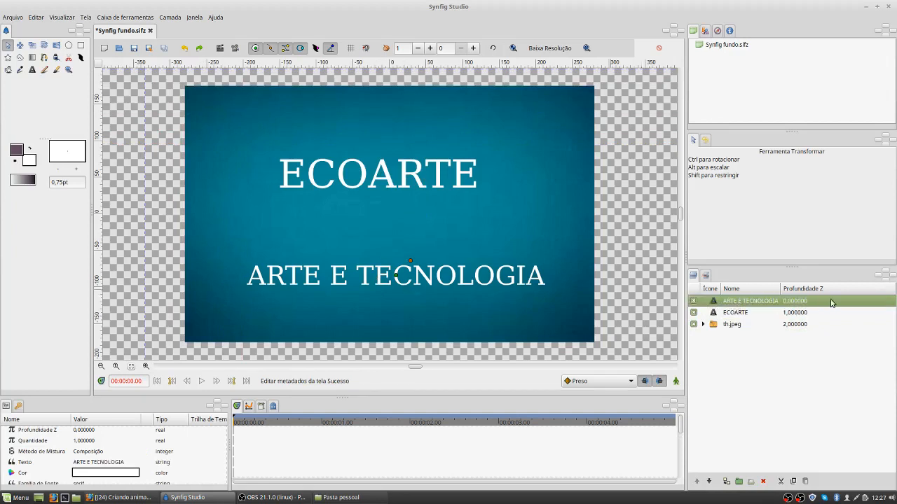
key("shift+Down")
key("shift+Down")
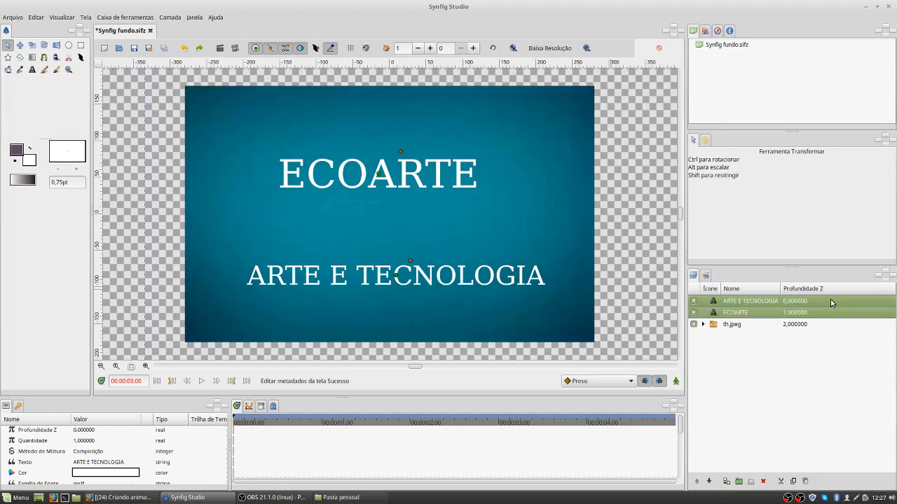
left_click(828, 298)
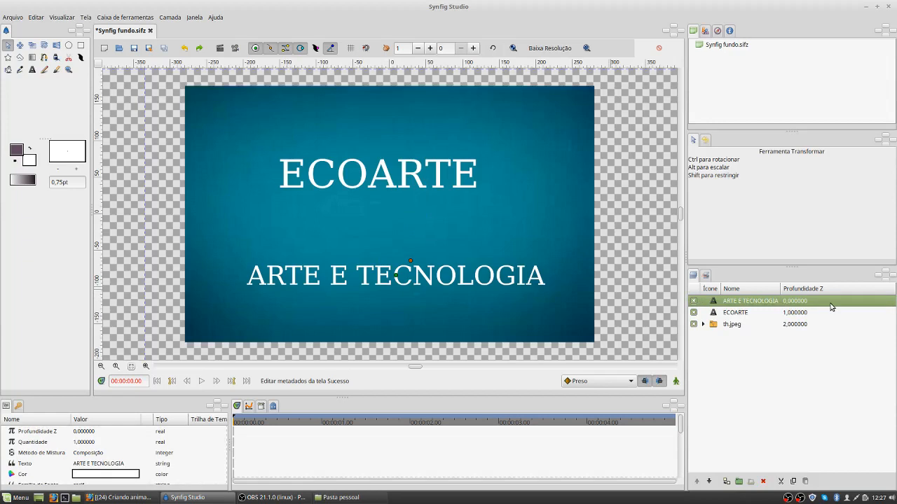
key("shift+Down")
key("shift+Down")
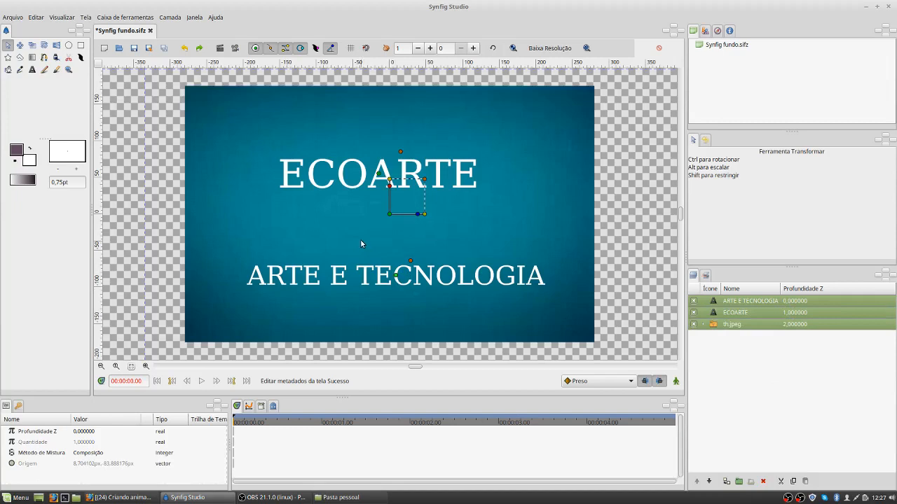
Step: Move the ARTE E TECNOLOGIA text up and slightly right so it sits directly beneath ECOARTE
left_click(820, 301)
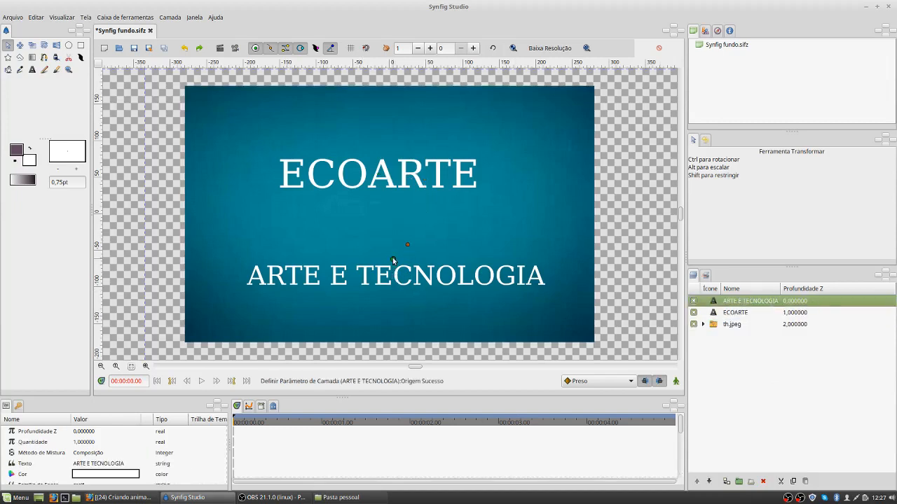
left_click_drag(396, 275, 393, 260)
key("Up")
key("Up")
key("Up")
key("Up")
key("Up")
key("Up")
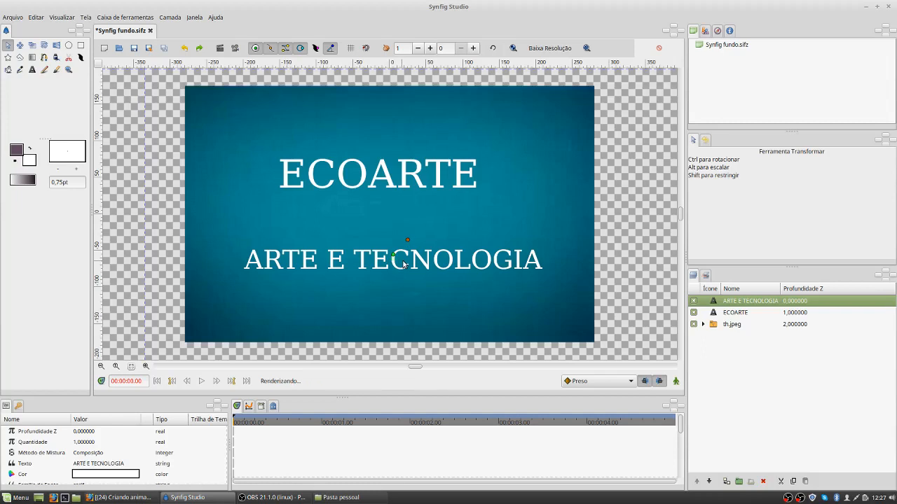
key("Up")
key("Up")
key("Right")
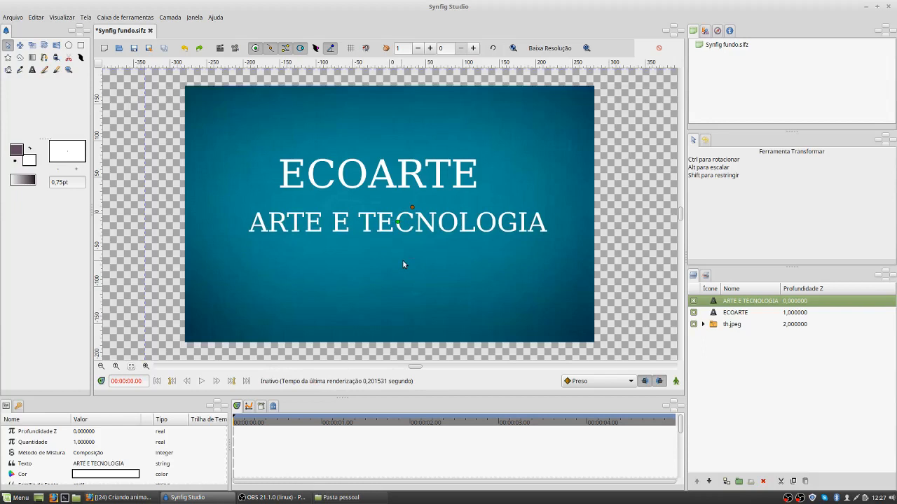
Step: Nudge the ECOARTE text right to centre it on the blue background, and clear the layer selection
left_click(754, 324)
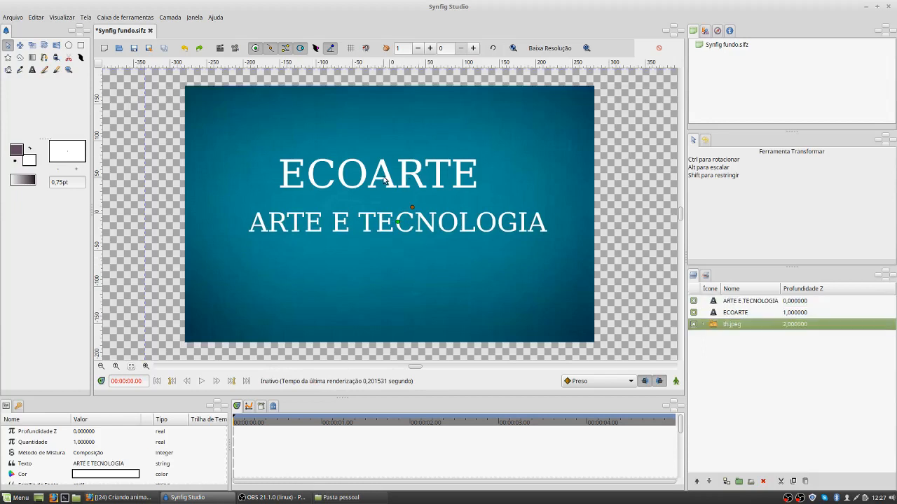
left_click(752, 312)
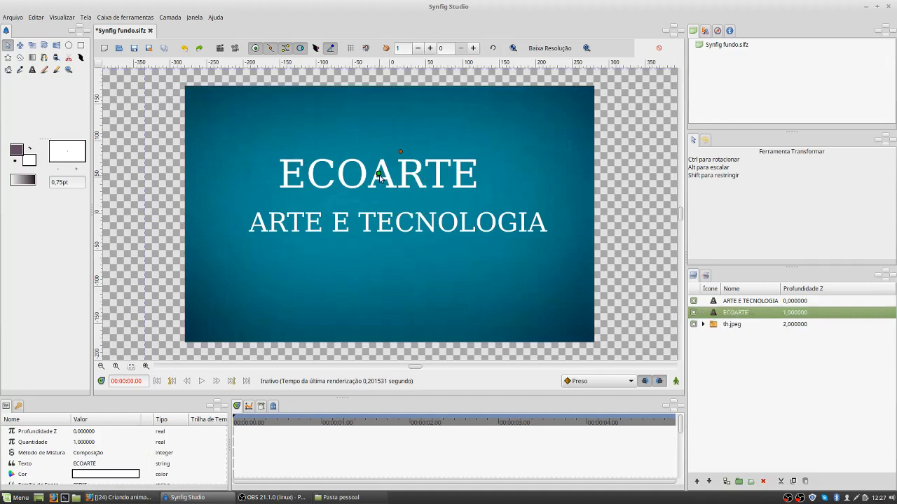
key("Right")
key("Right")
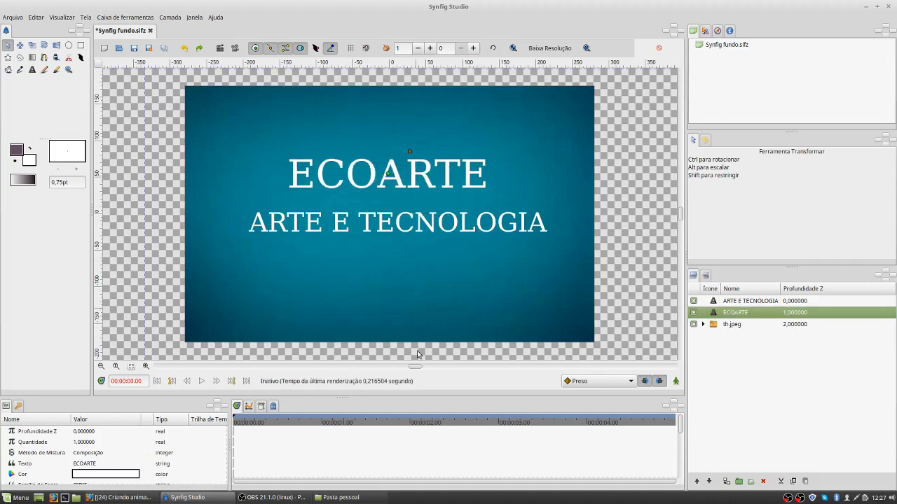
left_click(372, 291)
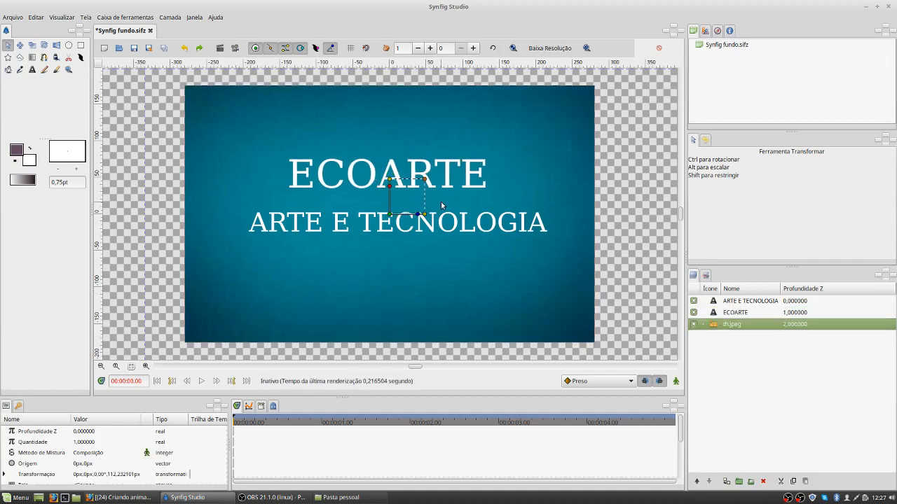
left_click(641, 230)
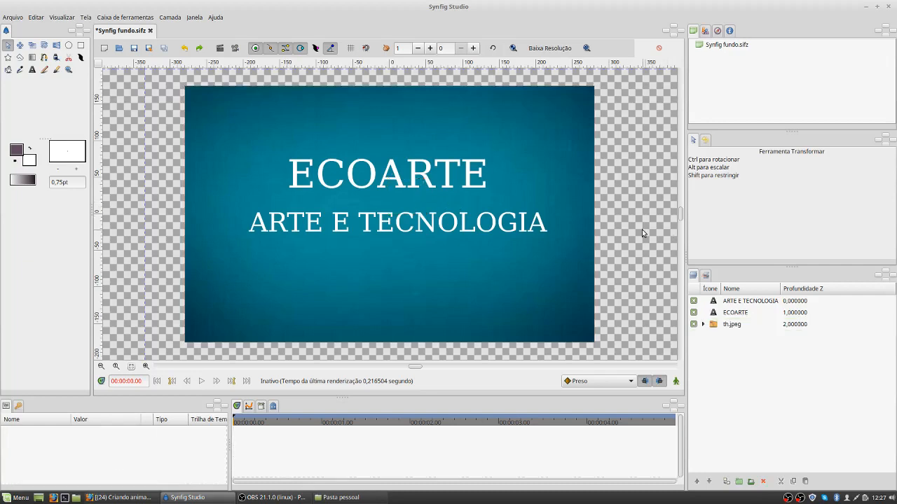
Step: Draw a white rectangle about 320 px by 70 px covering the ECOARTE text, directly above its layer
left_click(727, 313)
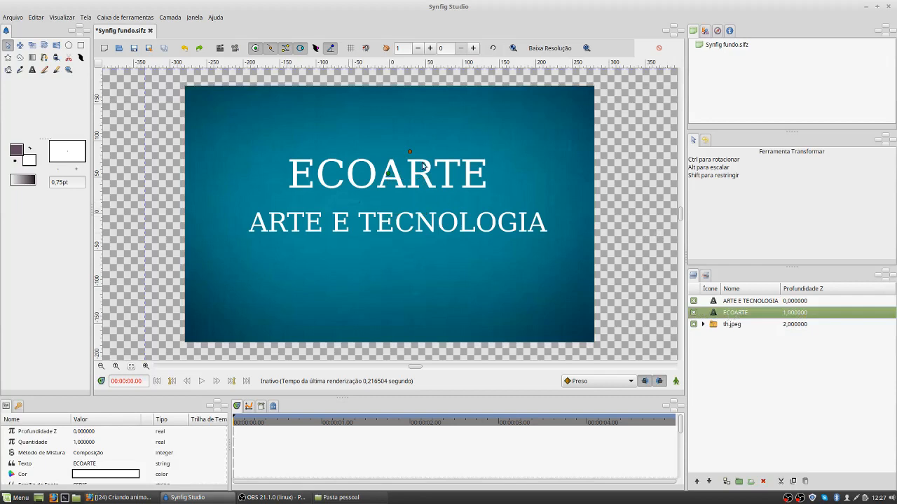
left_click(81, 45)
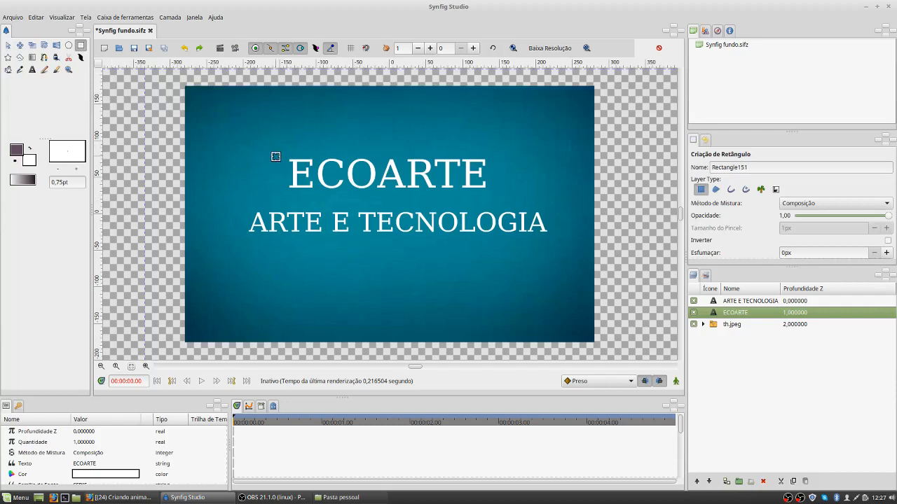
left_click_drag(271, 157, 508, 196)
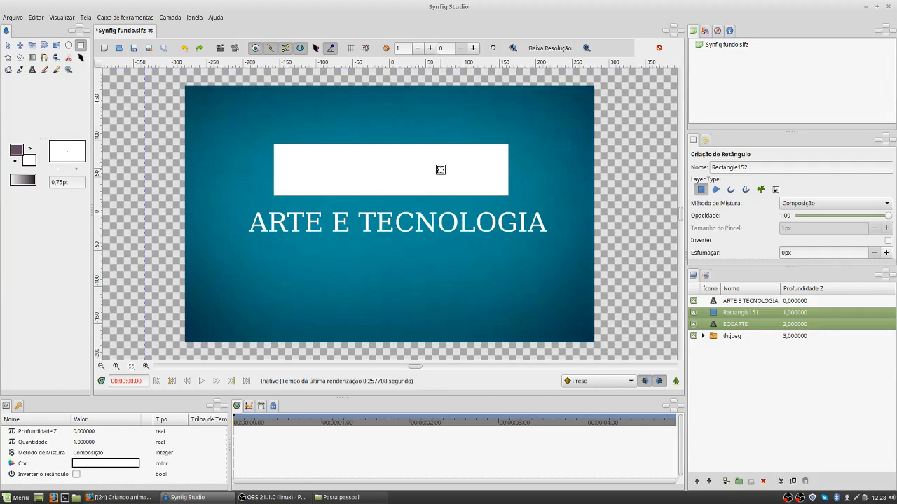
Step: Rename the rectangle's layer to MASK-ECOARTE
double_click(756, 310)
type("MAS")
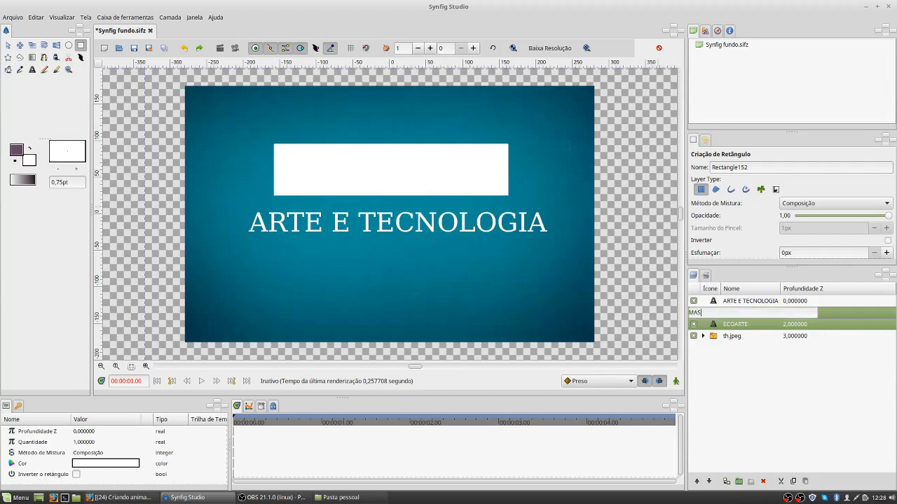
type("K-ECOARTE")
key("Return")
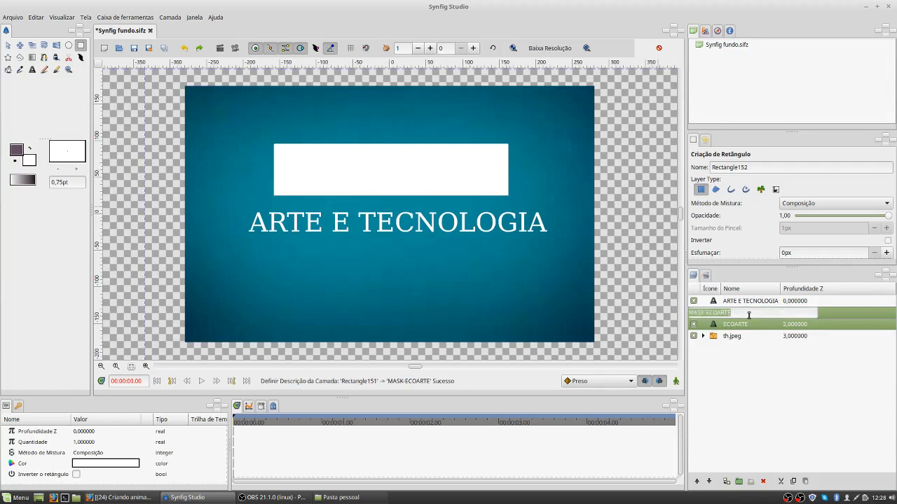
Step: Set the blend method of the MASK-ECOARTE layer to Alfa Sobre
left_click(839, 313)
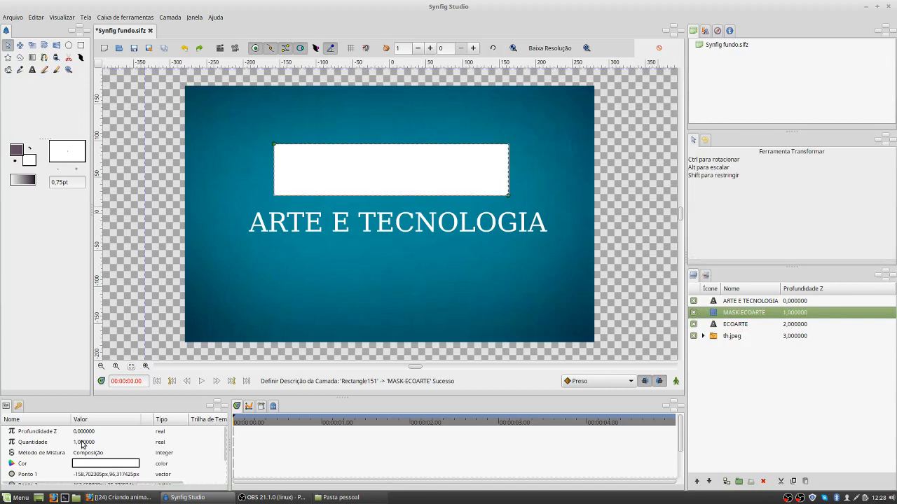
left_click(117, 456)
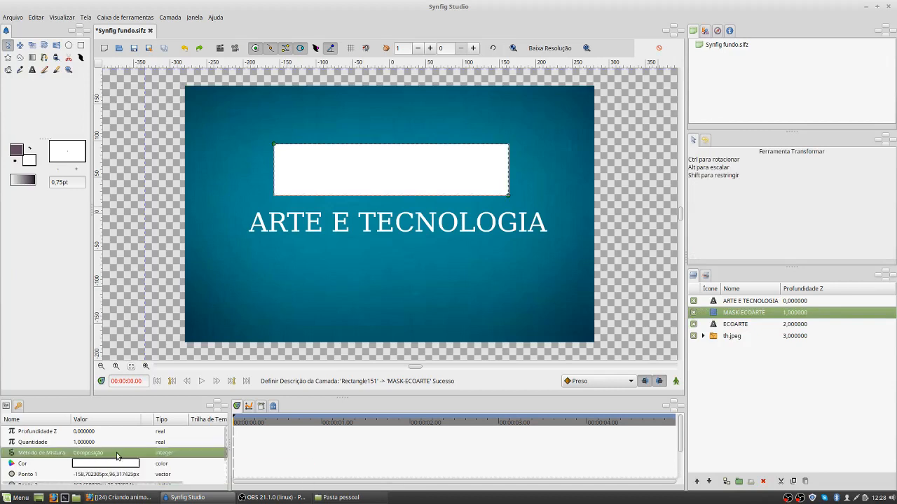
left_click(123, 456)
left_click(135, 454)
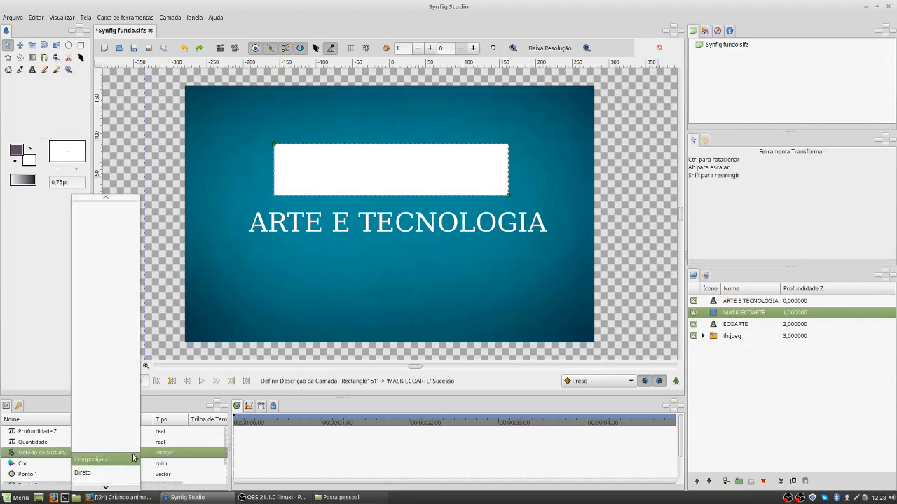
scroll(111, 452, "down", 5)
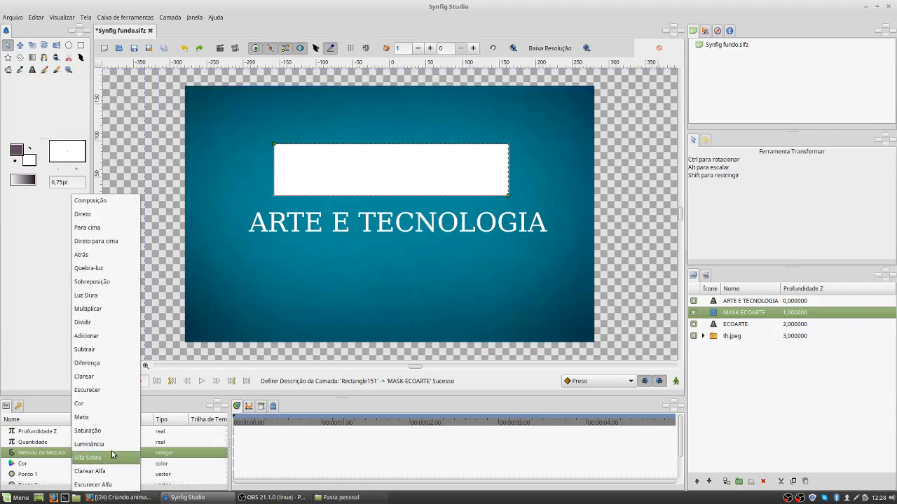
left_click(114, 459)
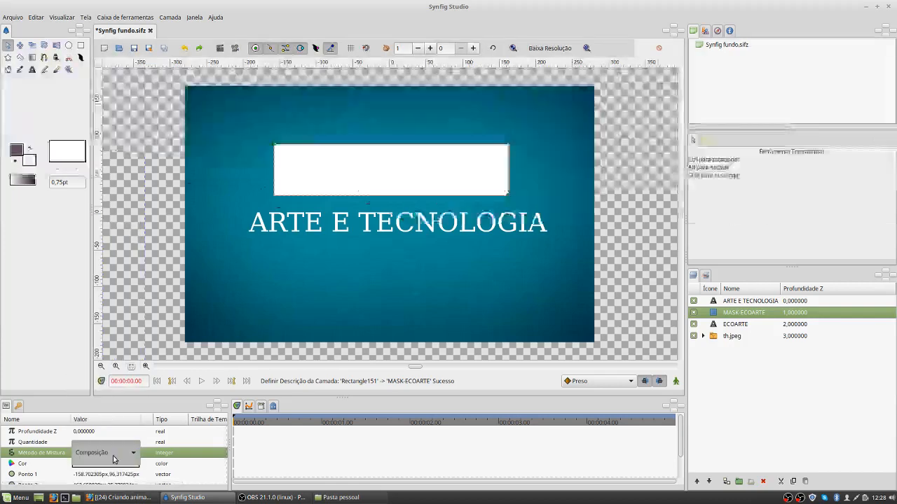
scroll(113, 459, "down", 2)
scroll(114, 459, "up", 2)
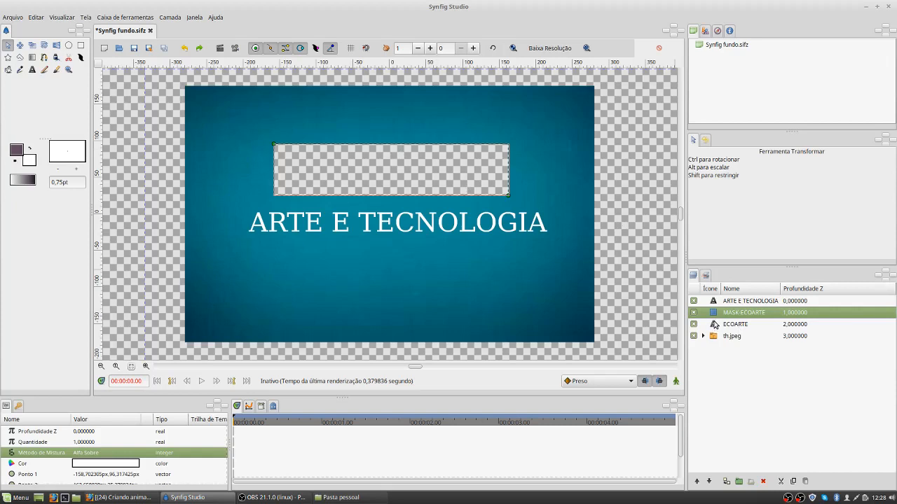
Step: Group the ARTE E TECNOLOGIA, MASK-ECOARTE and ECOARTE layers and rename the group ANIMACAO
left_click(714, 300, "ctrl")
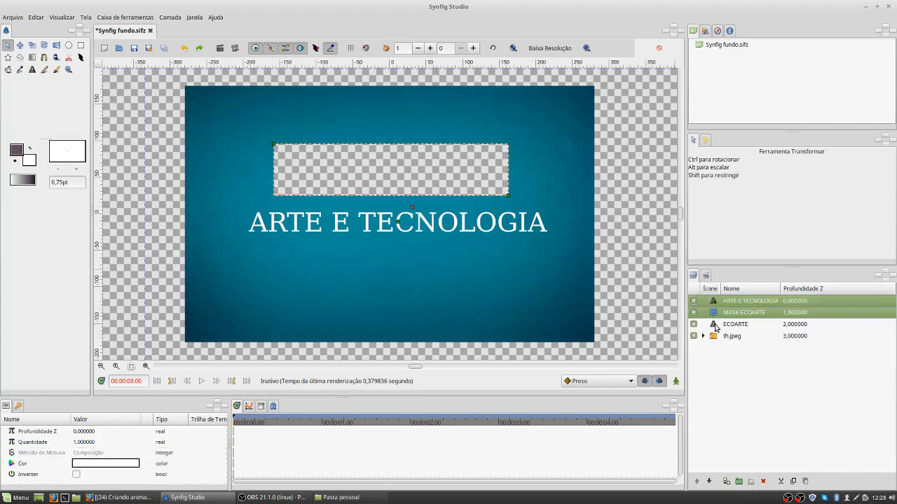
left_click(715, 326, "ctrl")
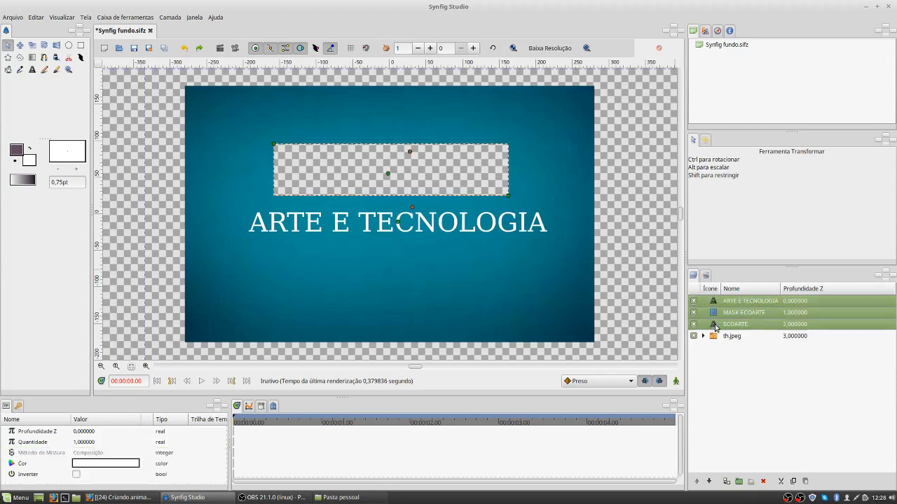
left_click(740, 482)
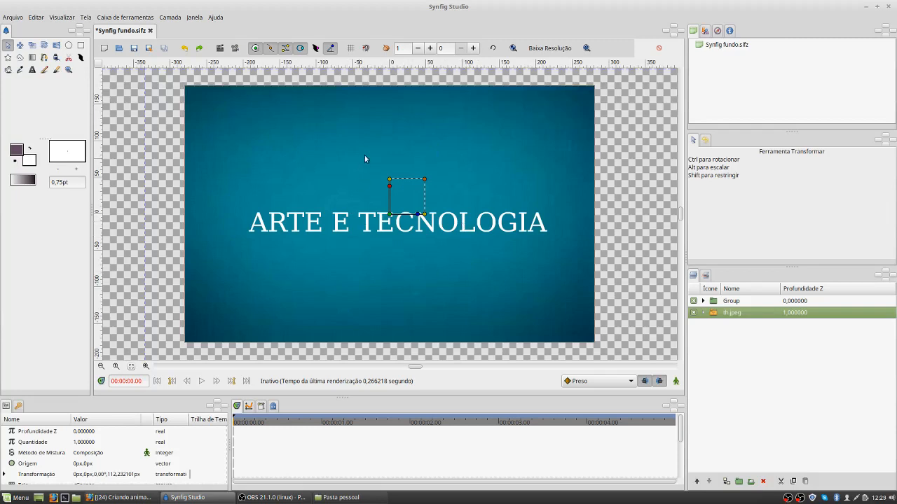
left_click(703, 301)
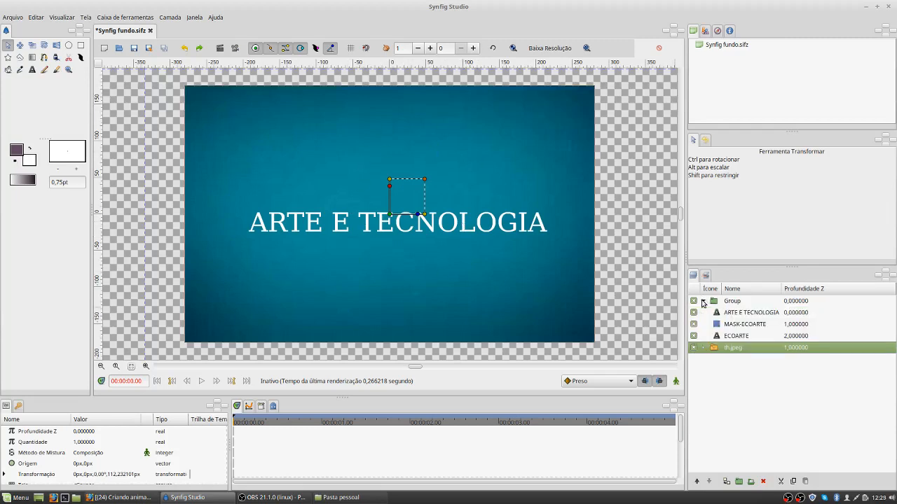
double_click(733, 301)
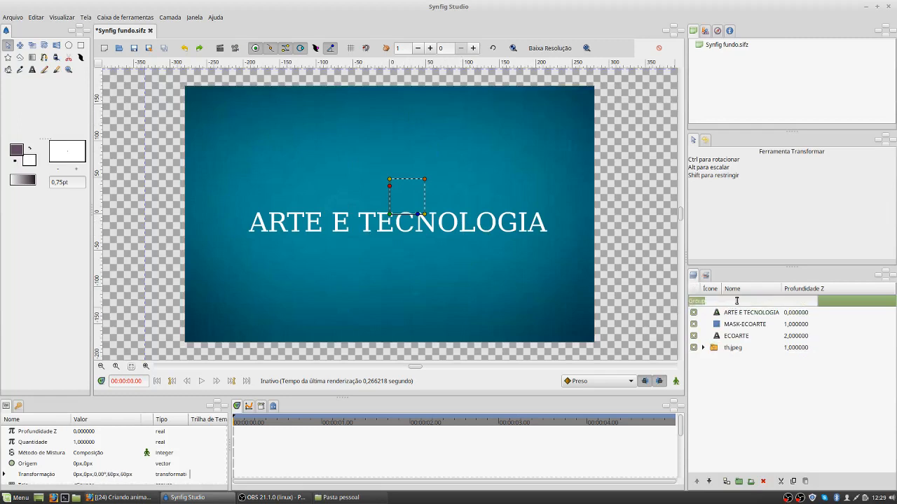
type("ANIMACAO")
key("Return")
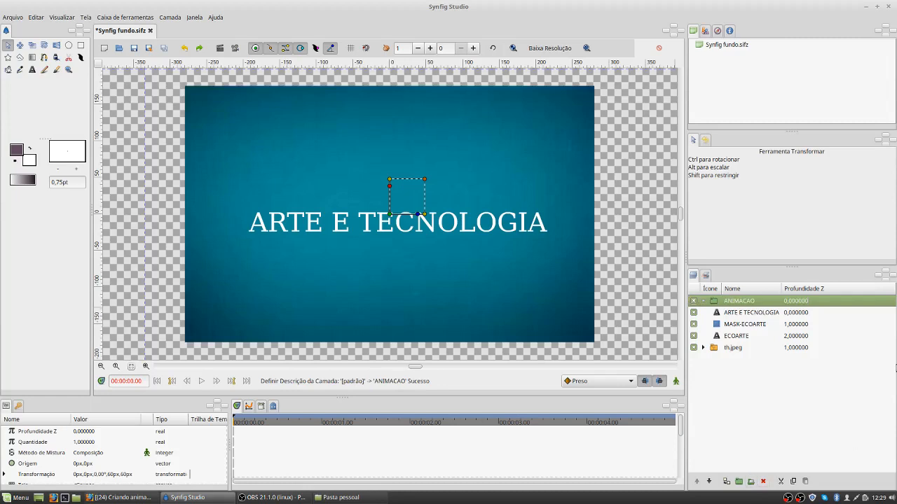
Step: Draw a white rectangle about 440 px by 50 px covering the ARTE E TECNOLOGIA text, directly above its layer in the ANIMACAO group
left_click(733, 315)
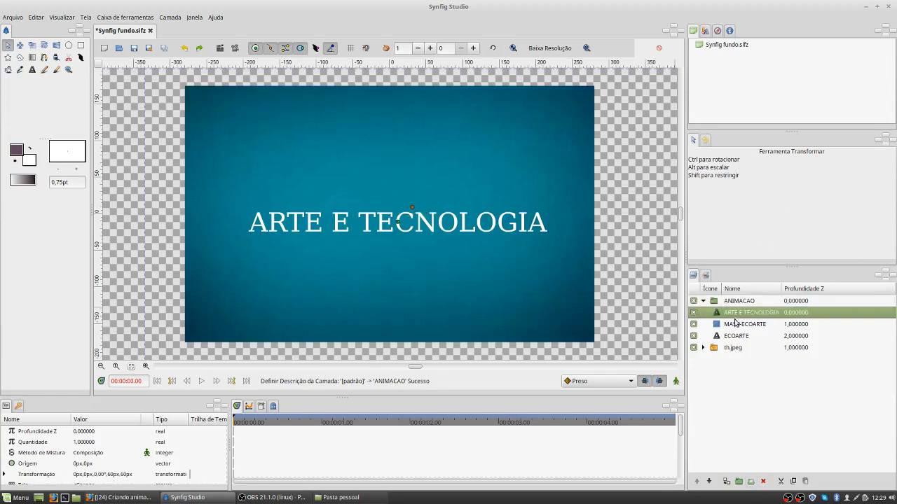
left_click(736, 325)
left_click(738, 337)
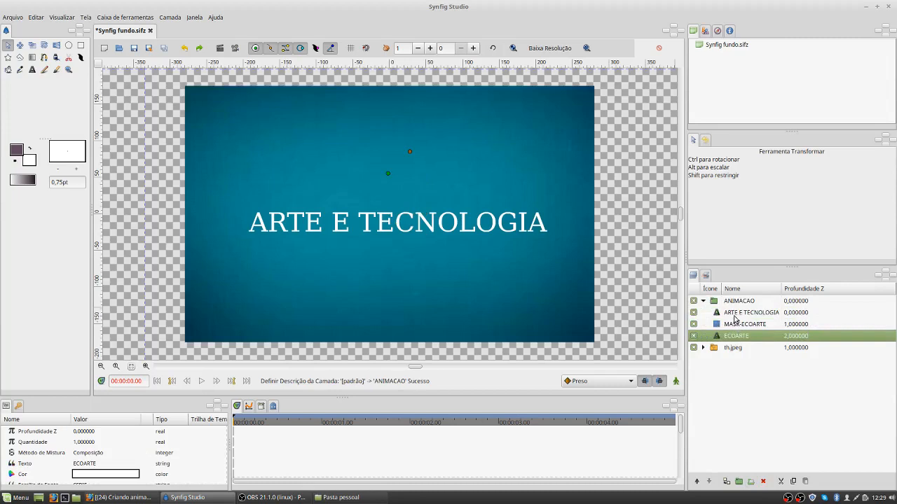
left_click(734, 315)
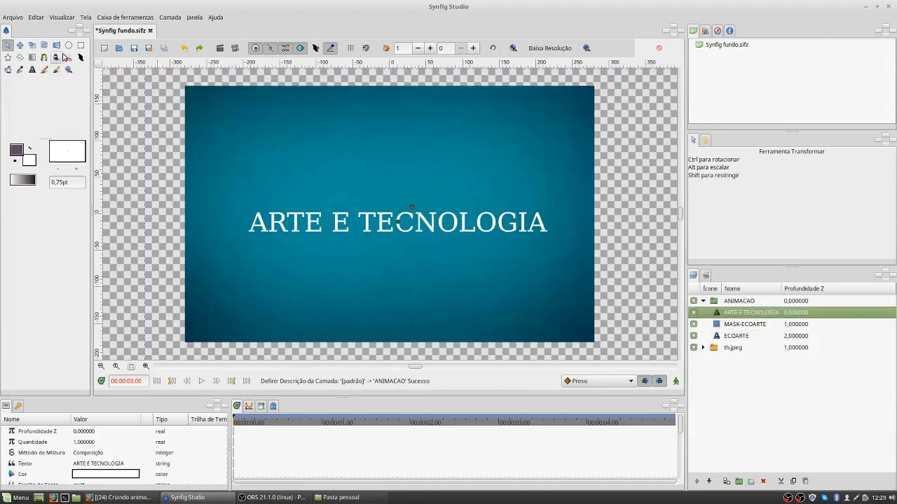
left_click(80, 45)
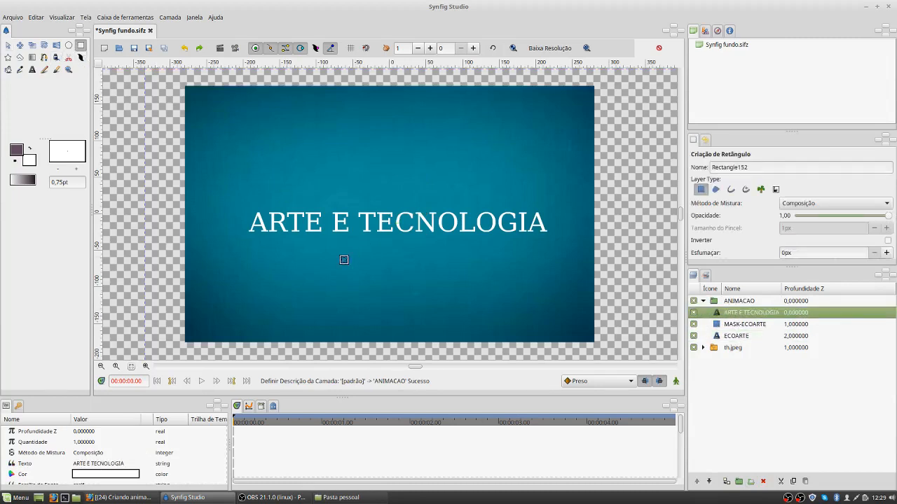
left_click_drag(234, 206, 553, 243)
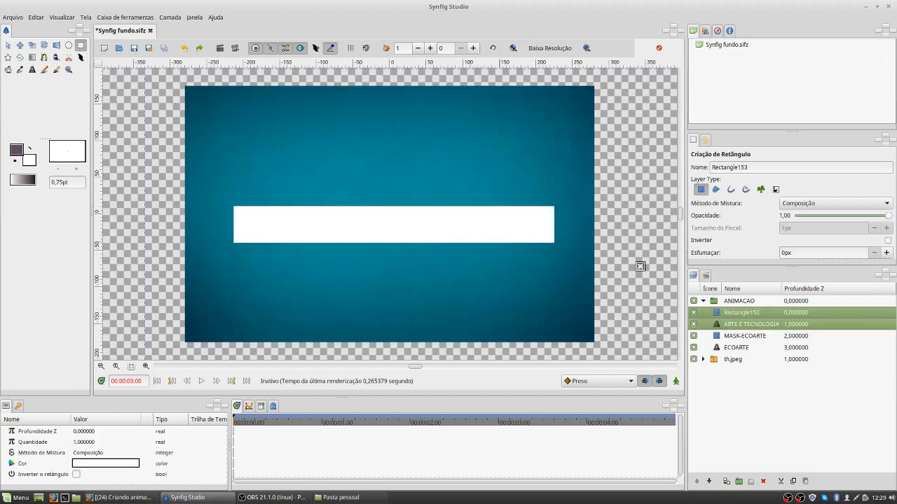
Step: Rename the new rectangle's layer to MASK-ARTE
double_click(761, 314)
type("MA")
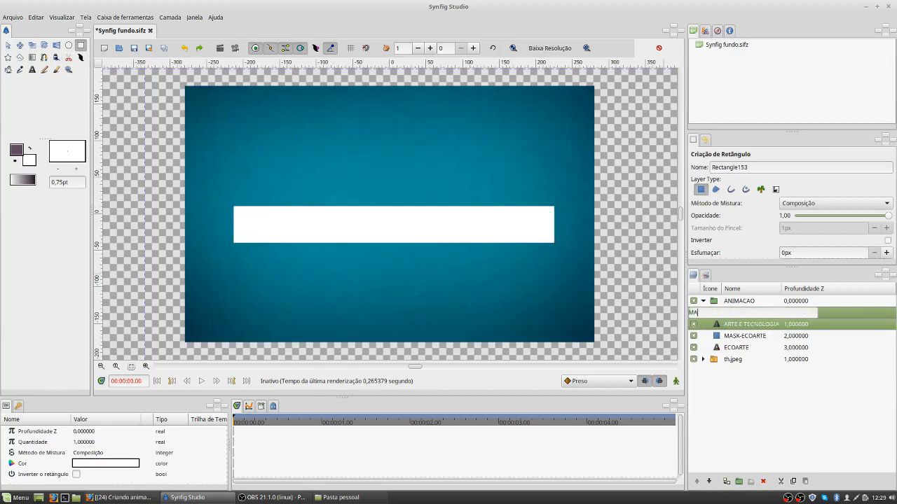
type("SK-ARTE")
key("Return")
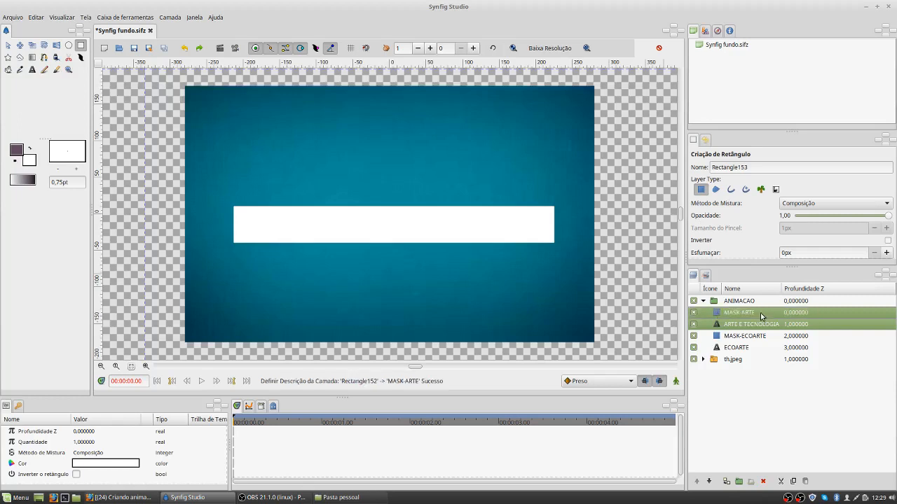
Step: Set the blend method of the MASK-ARTE layer to Alfa Sobre
left_click(828, 314)
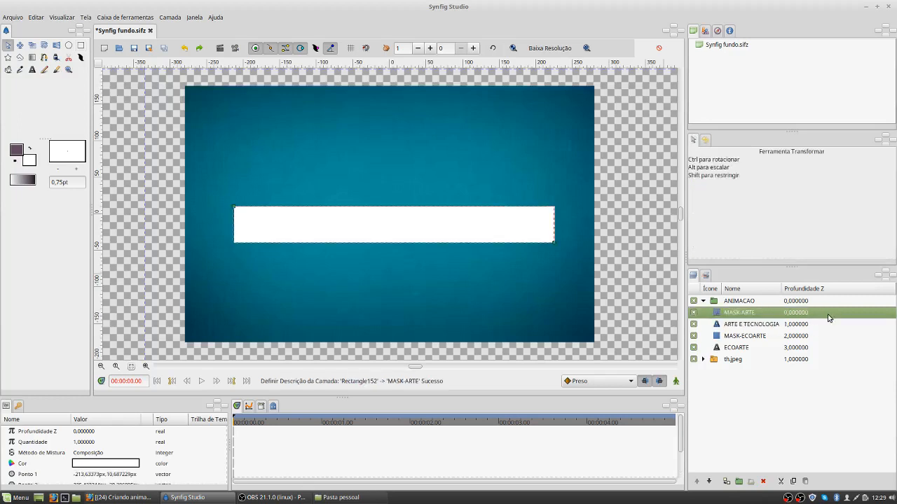
left_click(126, 454)
left_click(126, 454)
left_click(127, 457)
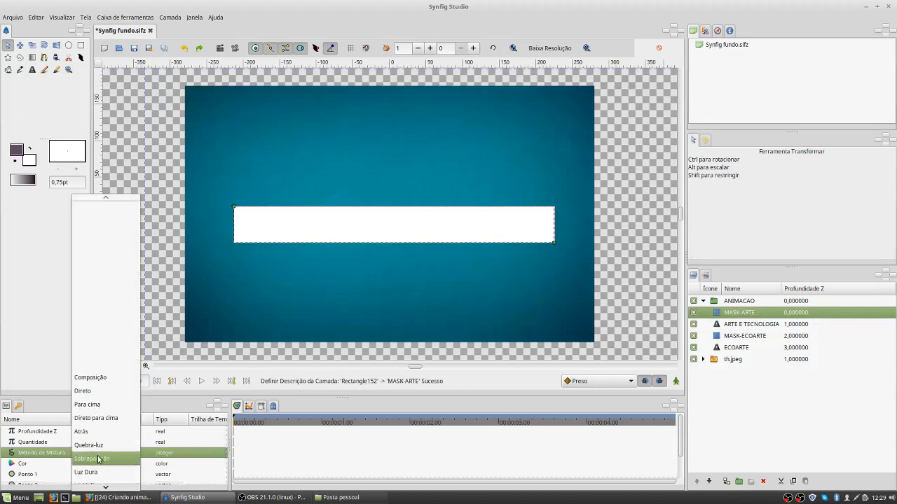
scroll(98, 461, "down", 5)
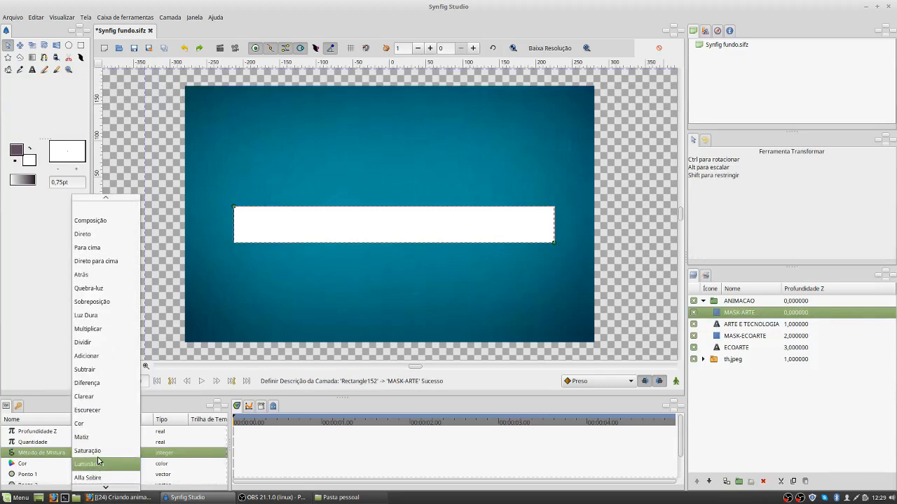
left_click(102, 480)
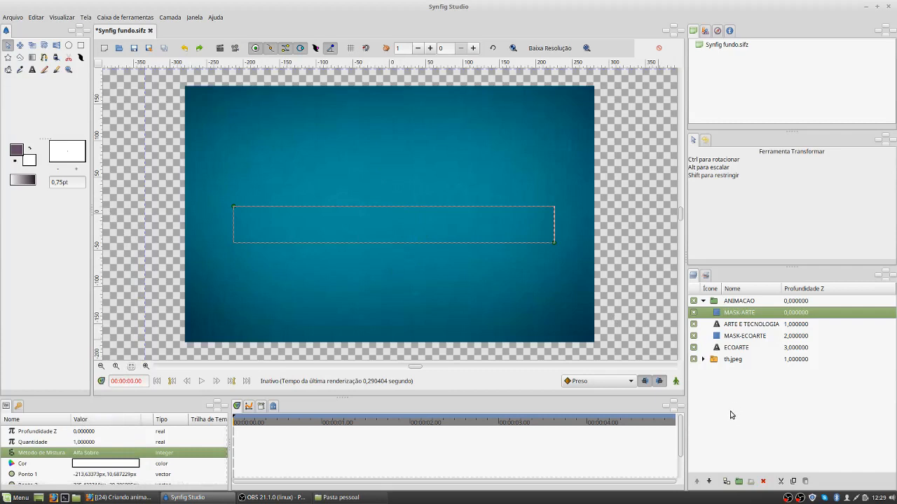
Step: Add a keyframe at frame 6 and select it in the keyframe list
left_click(18, 407)
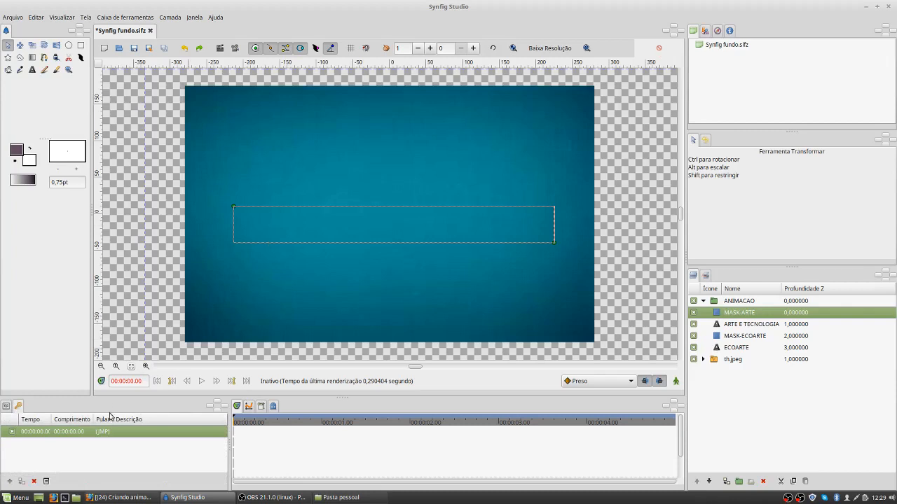
key("BackSpace")
key("BackSpace")
key("BackSpace")
key("BackSpace")
key("BackSpace")
key("BackSpace")
key("BackSpace")
key("BackSpace")
key("BackSpace")
key("BackSpace")
key("BackSpace")
key("Return")
left_click(9, 482)
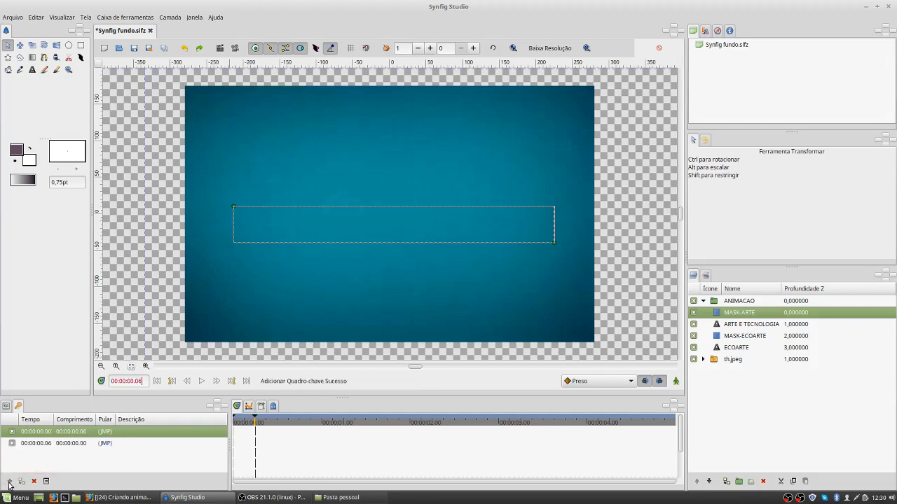
left_click(60, 447)
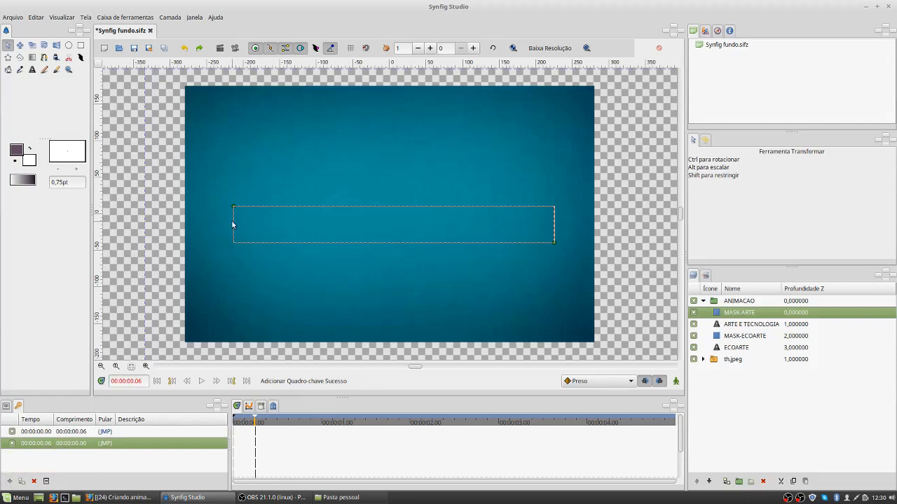
Step: Select the MASK-ECOARTE layer, set the default interpolation to Entrada/Saída Suave and turn on animation editing mode
left_click(744, 336)
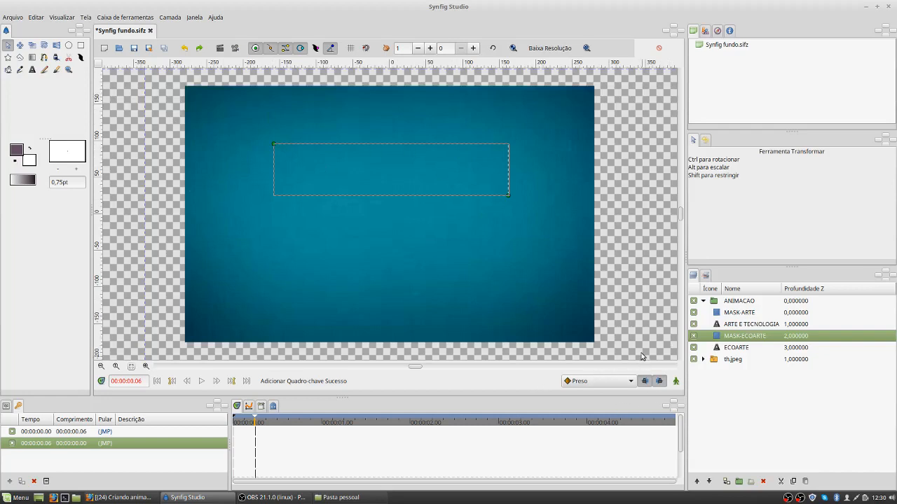
left_click(627, 383)
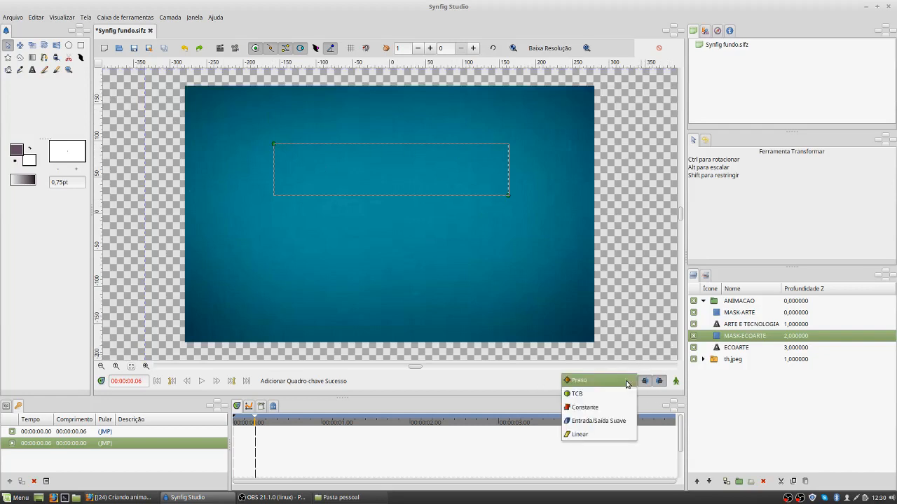
left_click(613, 426)
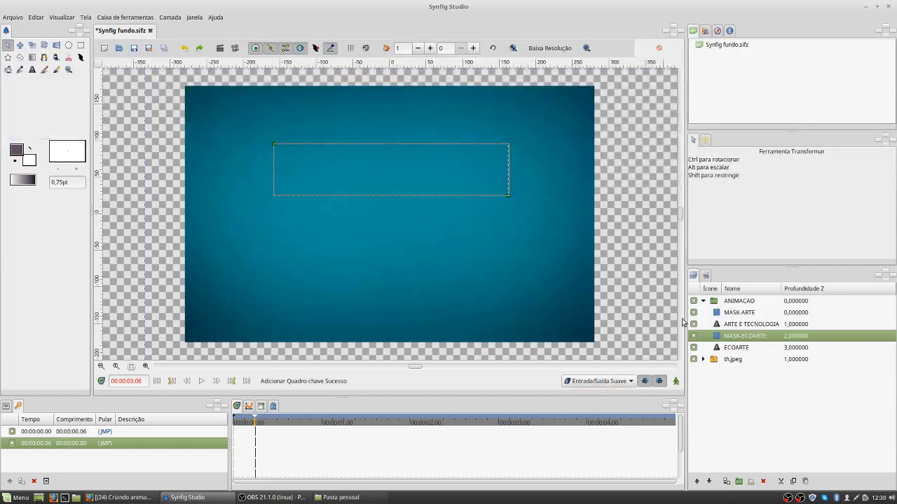
left_click(677, 382)
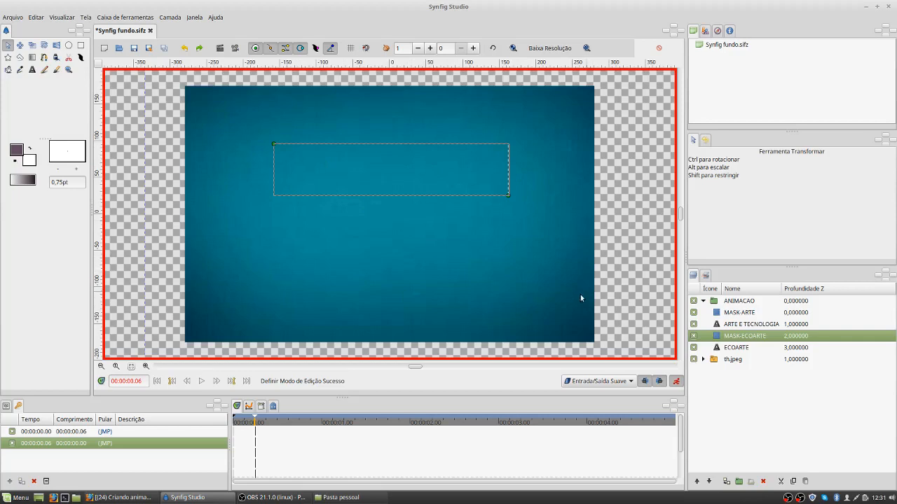
Step: At frame 6, collapse the MASK-ECOARTE rectangle by moving its upper-left corner straight across to its right edge, uncovering the ECOARTE text
left_click(146, 367)
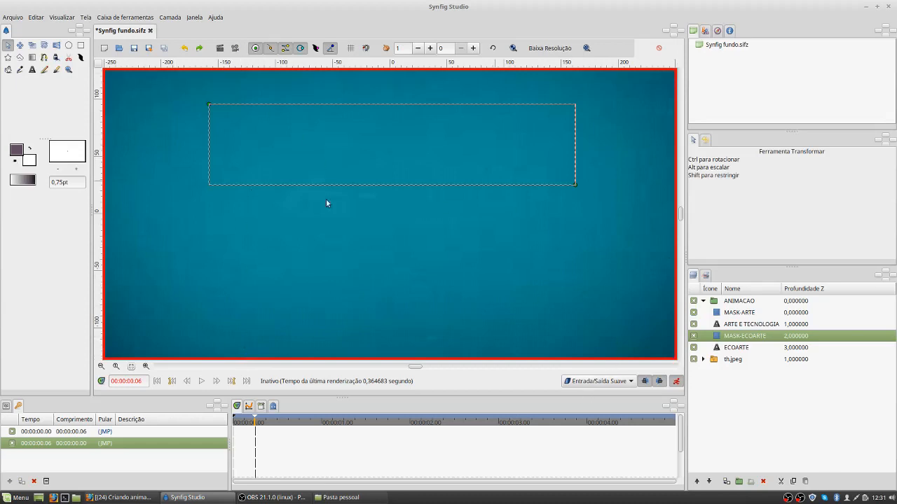
left_click(101, 366)
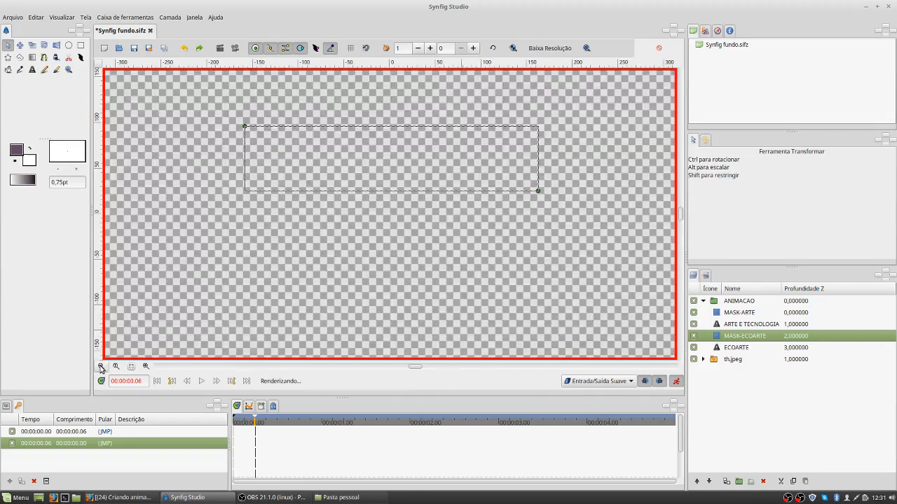
left_click(101, 367)
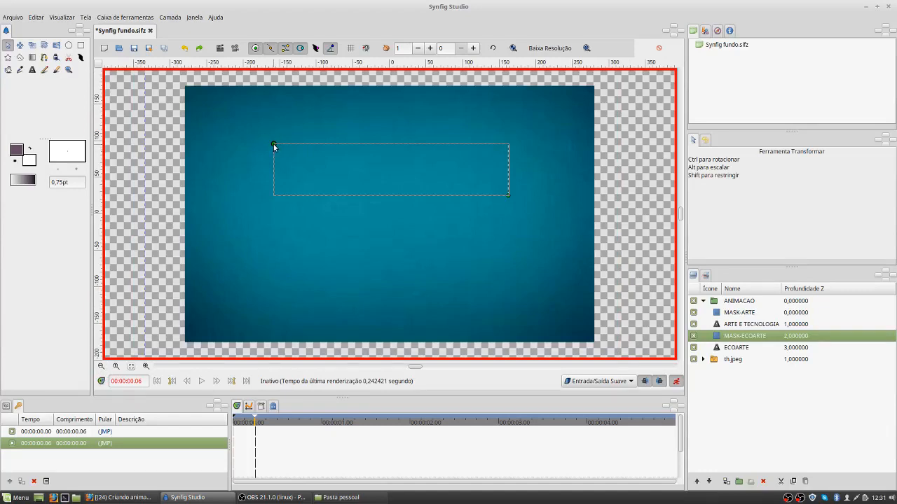
left_click_drag(274, 145, 508, 143)
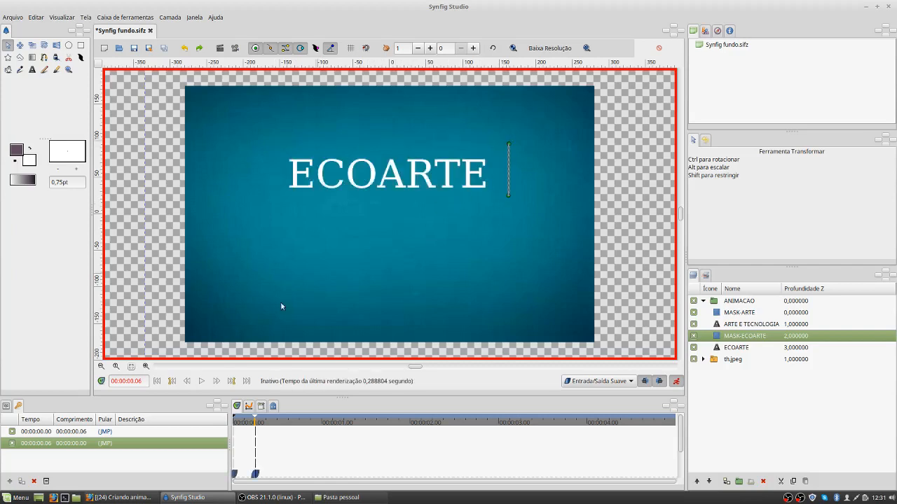
Step: Move the current time to frame 12 and add a keyframe there
left_click(143, 382)
key("BackSpace")
key("BackSpace")
type("12")
key("Return")
left_click(9, 482)
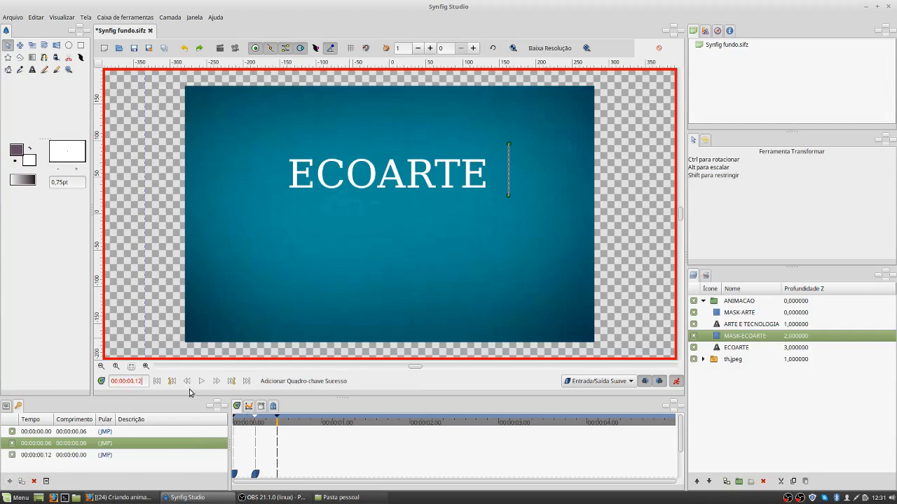
Step: At frame 12, collapse the MASK-ARTE rectangle by moving its upper-left corner straight across to its right edge, uncovering ARTE E TECNOLOGIA
left_click(740, 314)
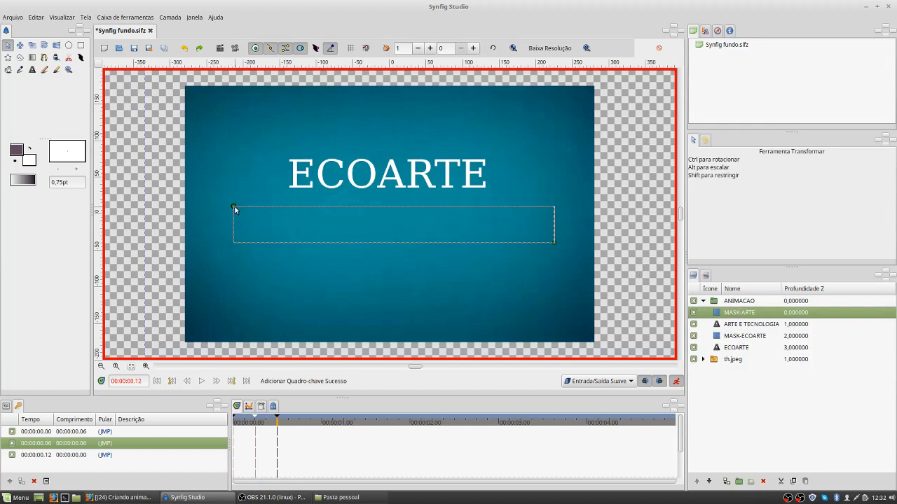
left_click_drag(234, 208, 400, 218)
left_click_drag(473, 213, 553, 206)
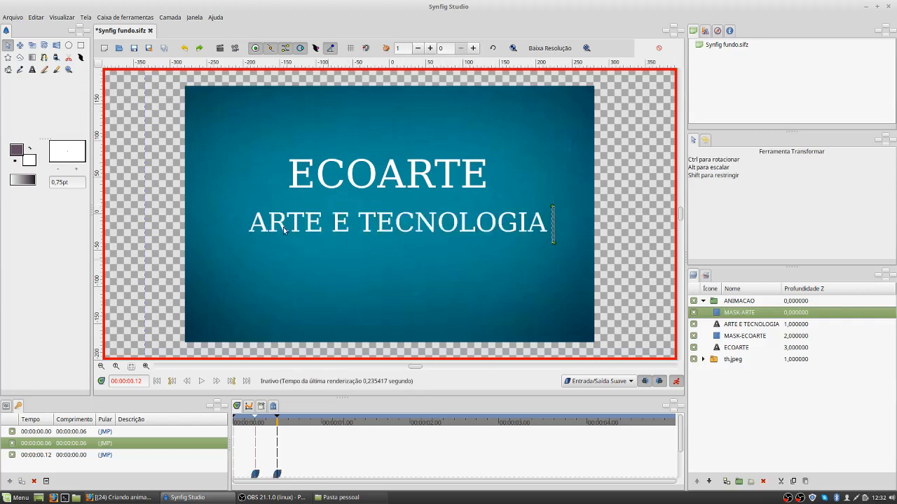
Step: Move the current time to 1 second (00:00:01.00) and add a keyframe there
left_click(142, 382)
key("BackSpace")
key("BackSpace")
key("Return")
left_click(9, 482)
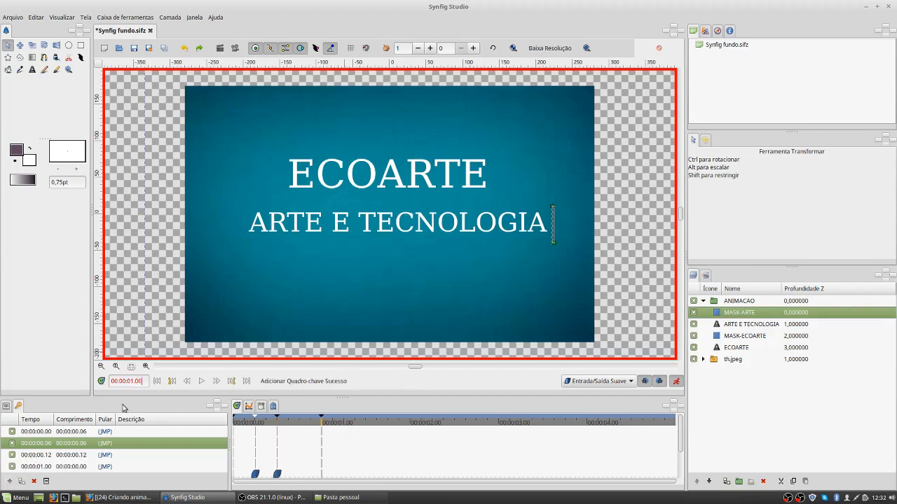
Step: Preview the title reveal twice by playing the animation from the first frame, and pause it
left_click(157, 383)
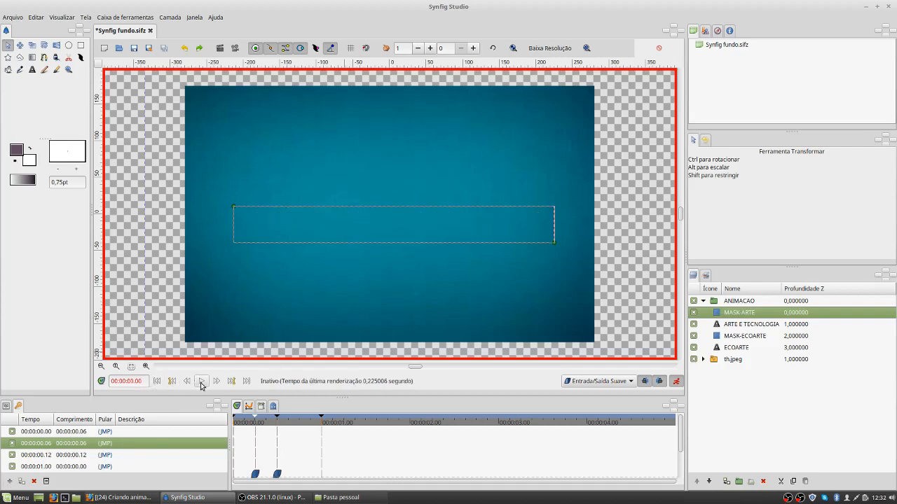
left_click(201, 381)
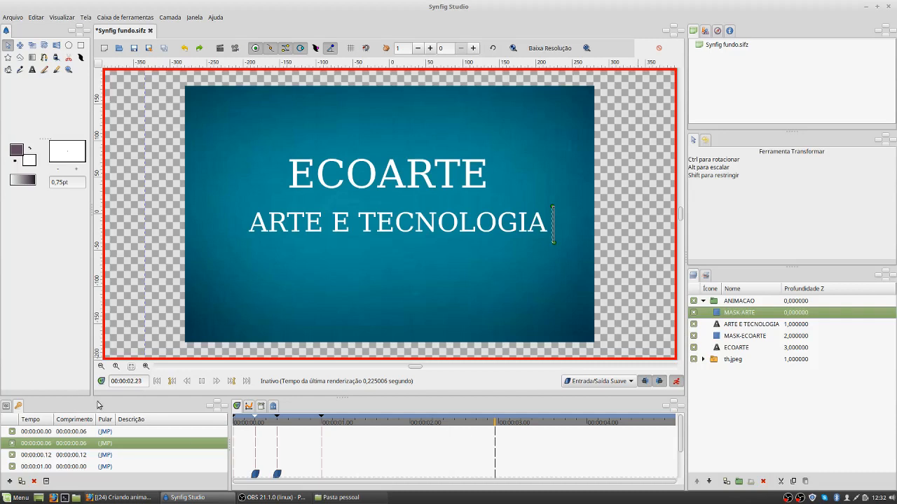
left_click(157, 382)
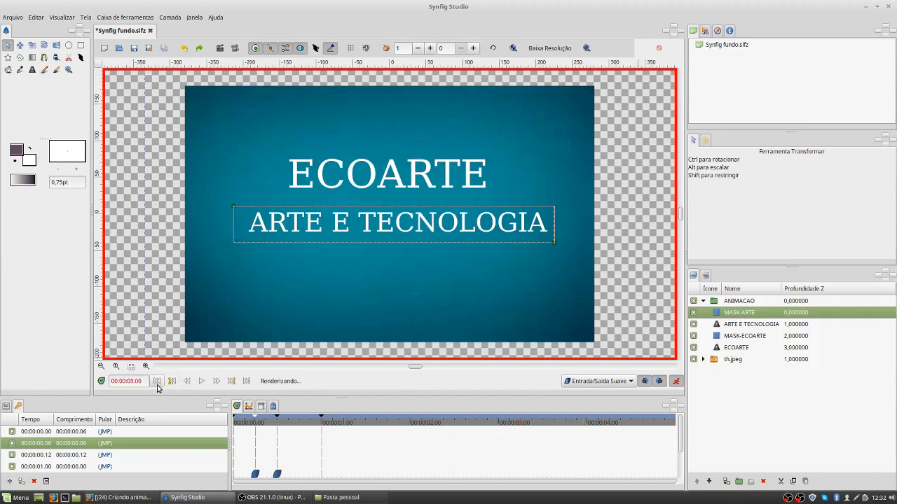
left_click(202, 383)
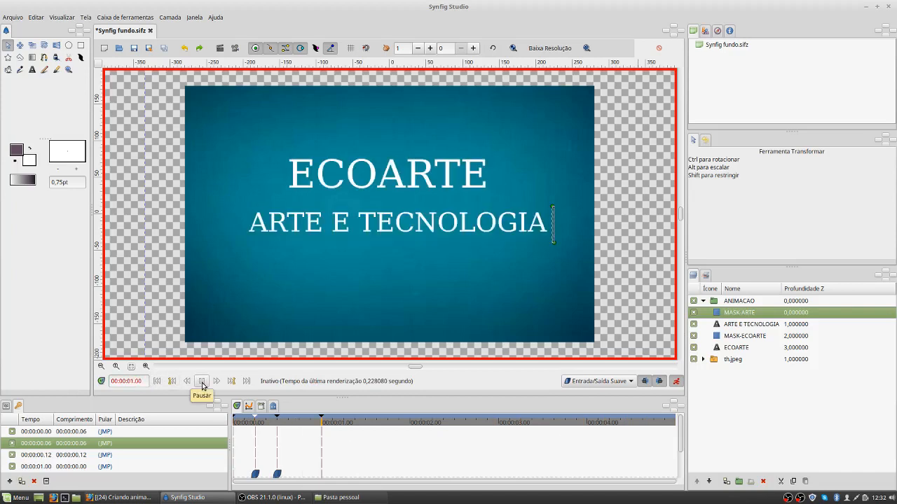
left_click(203, 382)
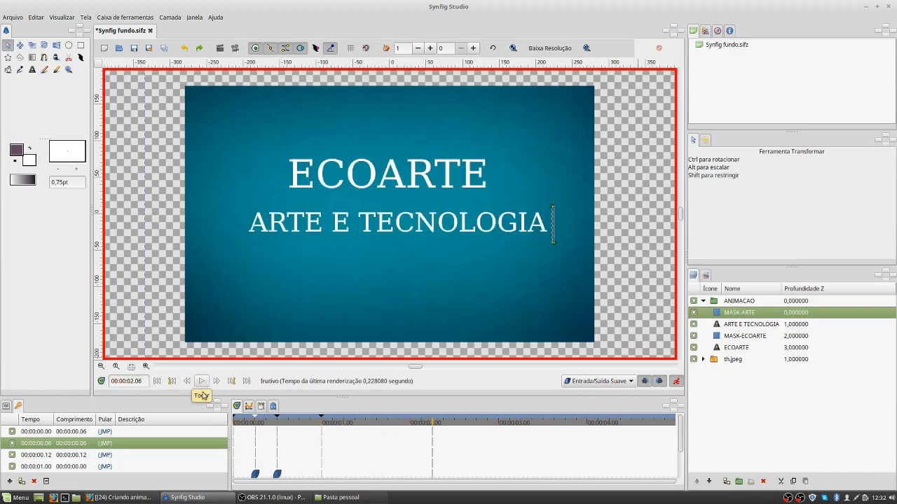
left_click(84, 457)
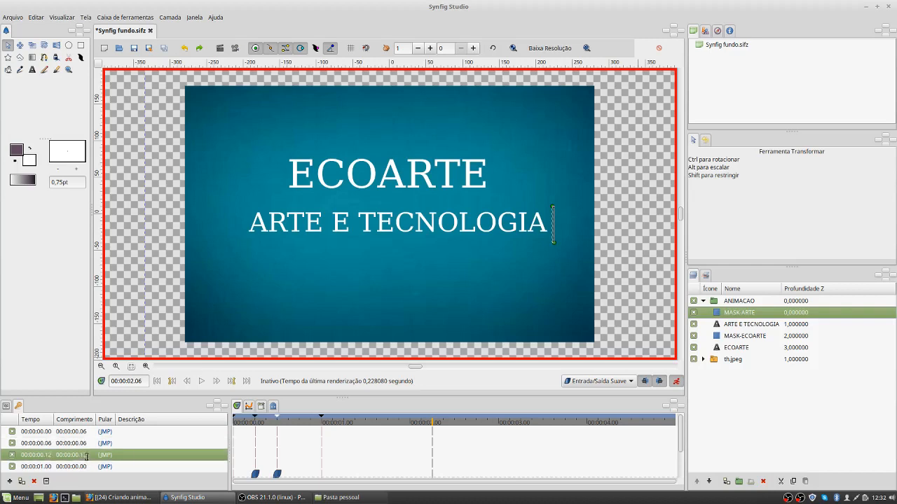
left_click(84, 457)
left_click(63, 455)
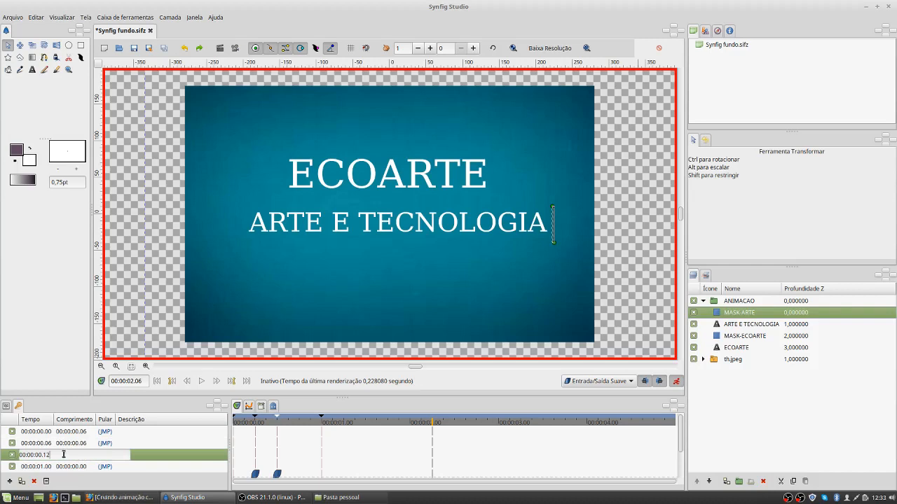
left_click(143, 467)
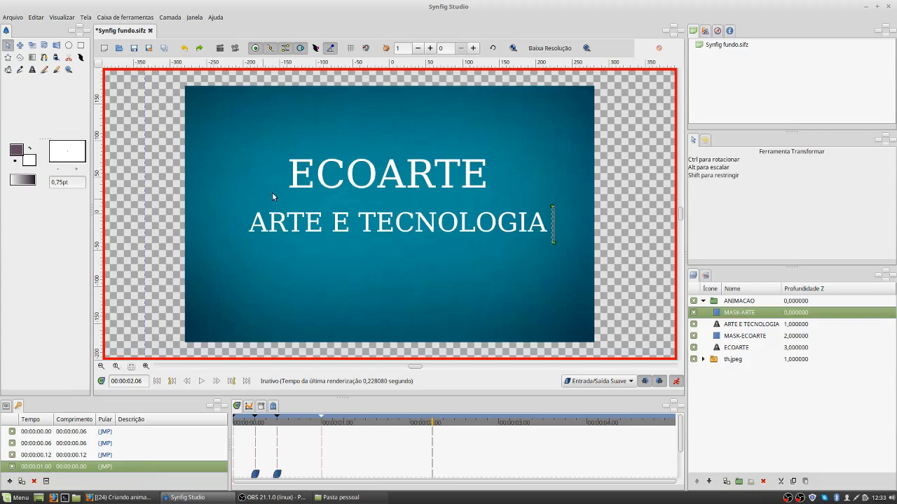
Step: Turn off animation editing mode and set the render output file name to Synfig fundo.MP4 in the render settings
left_click(676, 382)
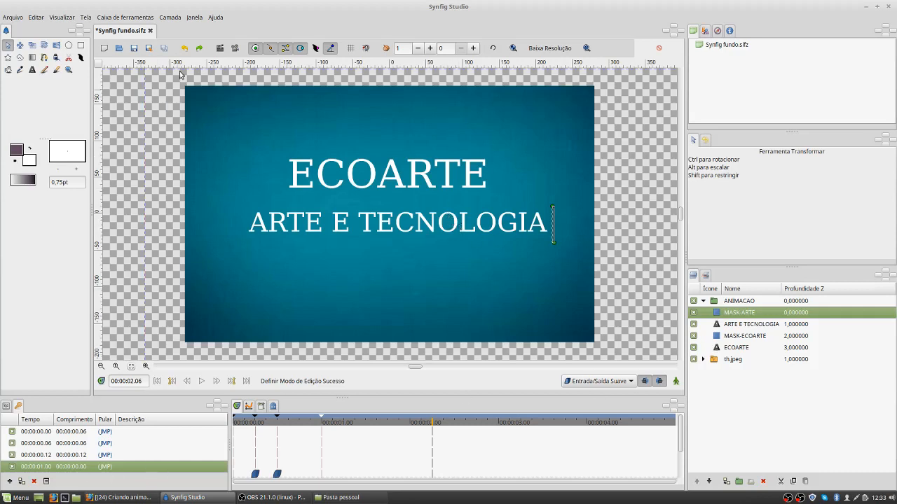
left_click(220, 48)
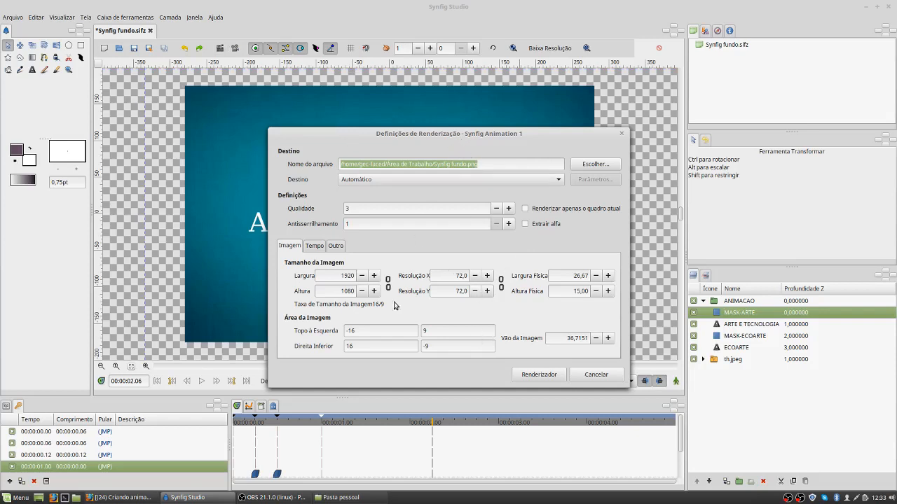
left_click(481, 164)
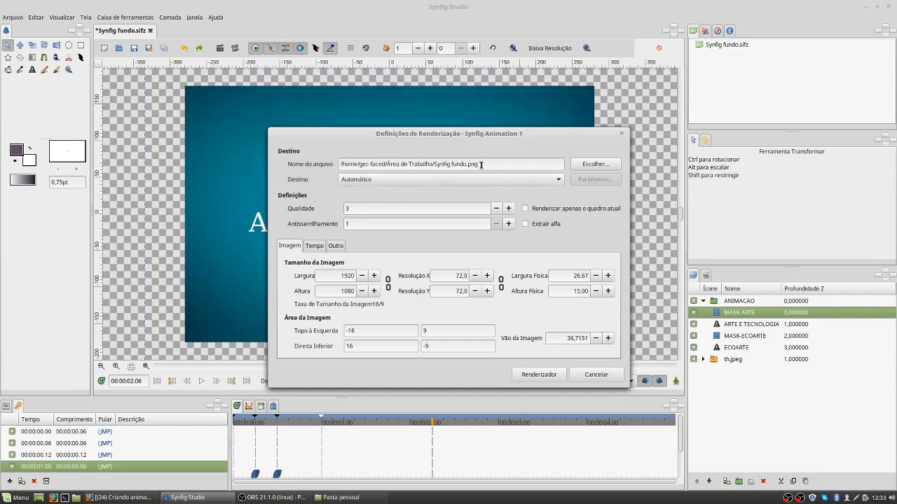
key("BackSpace")
key("BackSpace")
type("MP")
Step: Set the render quality to 9 and the anti-aliasing to 31
left_click(367, 208)
key("BackSpace")
left_click_drag(352, 225, 342, 226)
type("3")
Step: Set the render end time to 00:00:02.00 and try to render the animation
left_click(315, 245)
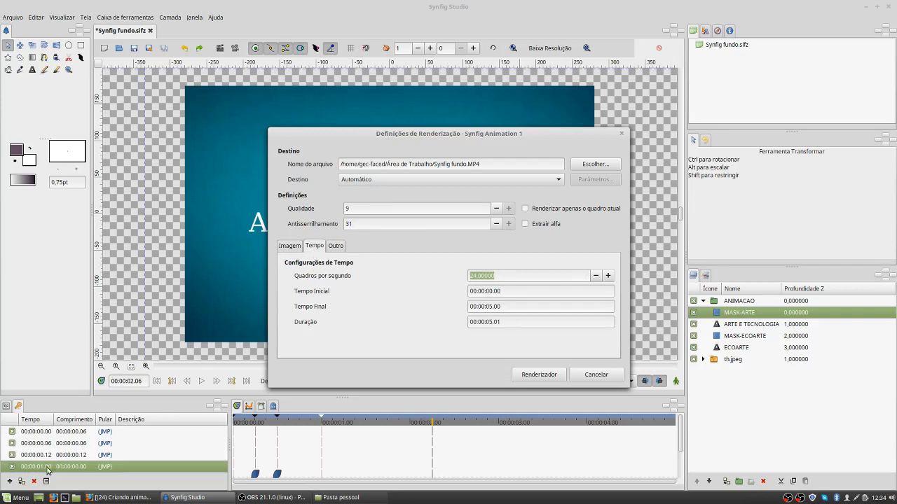
left_click(500, 323)
left_click(506, 323)
key("BackSpace")
type(".")
left_click(502, 306)
left_click_drag(507, 306, 491, 307)
type("2")
key("BackSpace")
left_click(539, 375)
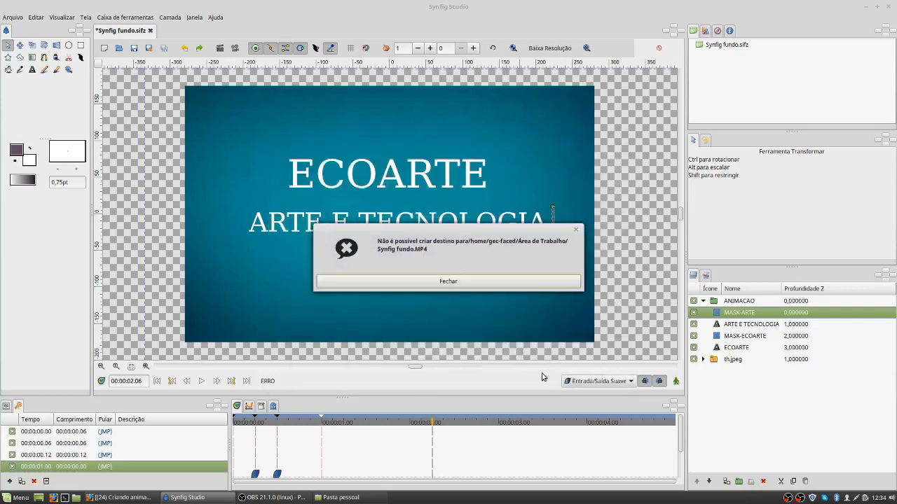
left_click(453, 283)
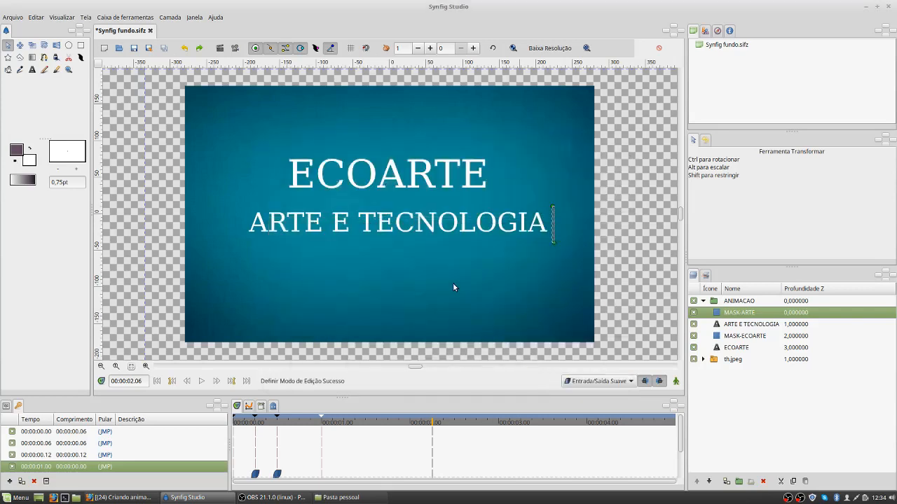
Step: Reopen the render settings, change the output file extension to lowercase mp4 and try to render again
left_click(219, 47)
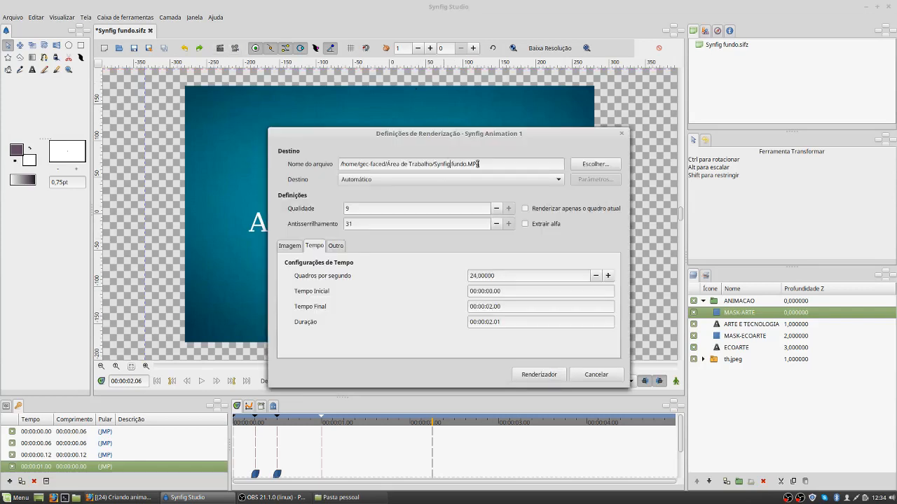
key("BackSpace")
type("mp")
left_click(437, 164)
left_click(289, 246)
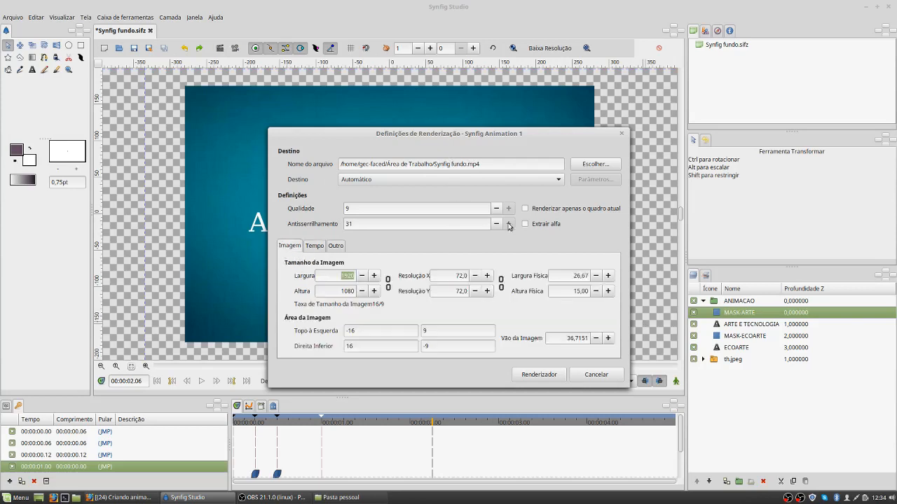
left_click(536, 375)
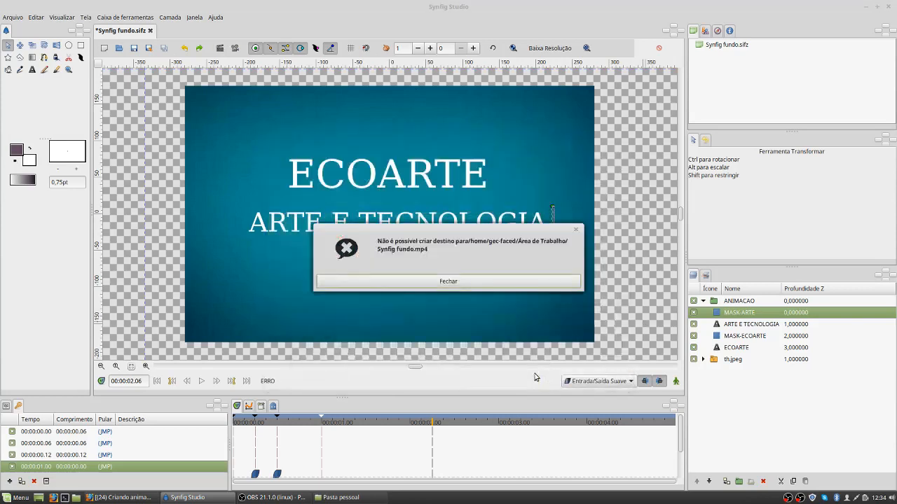
left_click(423, 284)
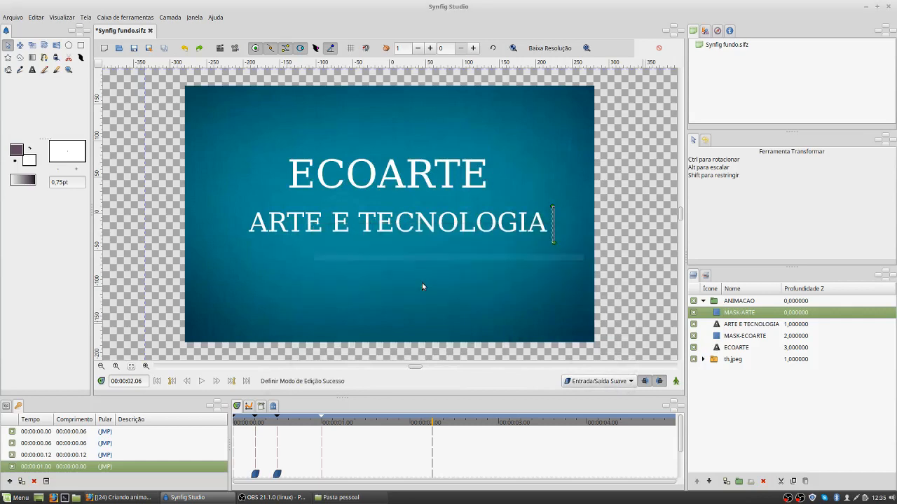
Step: Reopen the render settings and replace the output path and file name with animacao.mp4
left_click(220, 47)
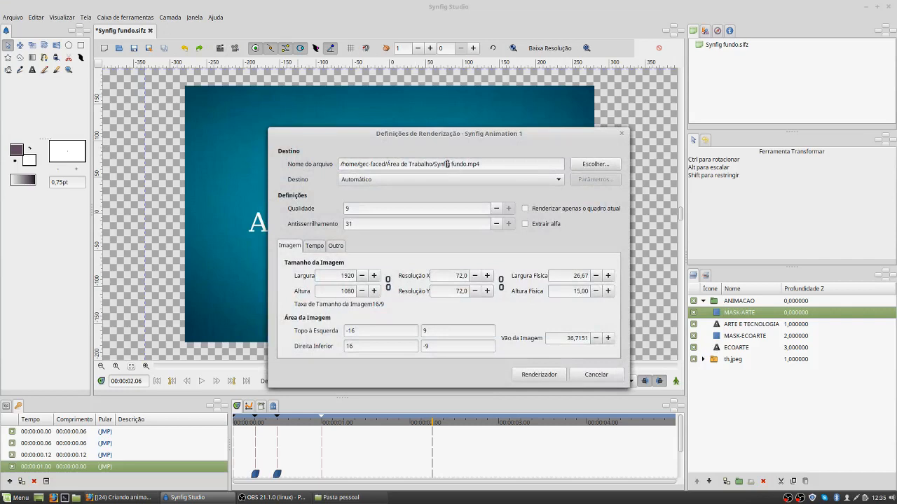
left_click_drag(462, 164, 345, 167)
key("BackSpace")
key("BackSpace")
key("Delete")
type("ar")
key("BackSpace")
type("nimacao")
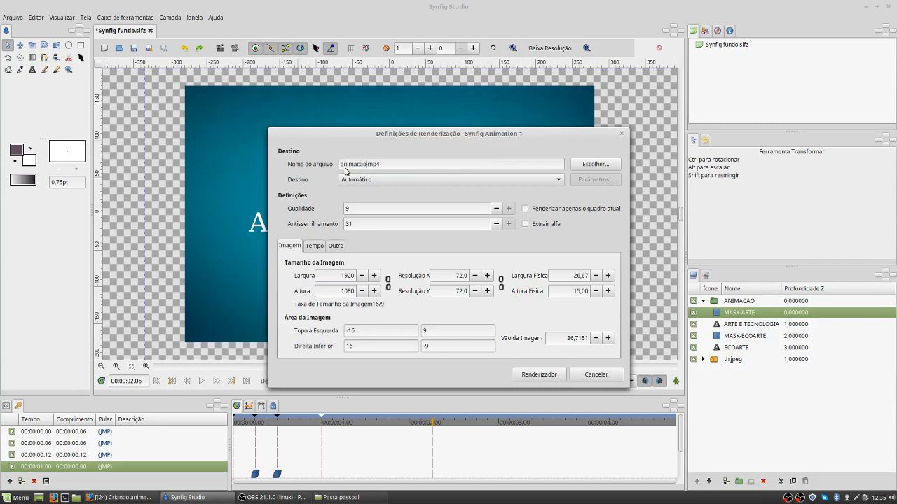
Step: Set the render target to ffmpeg and render the animation
left_click(413, 181)
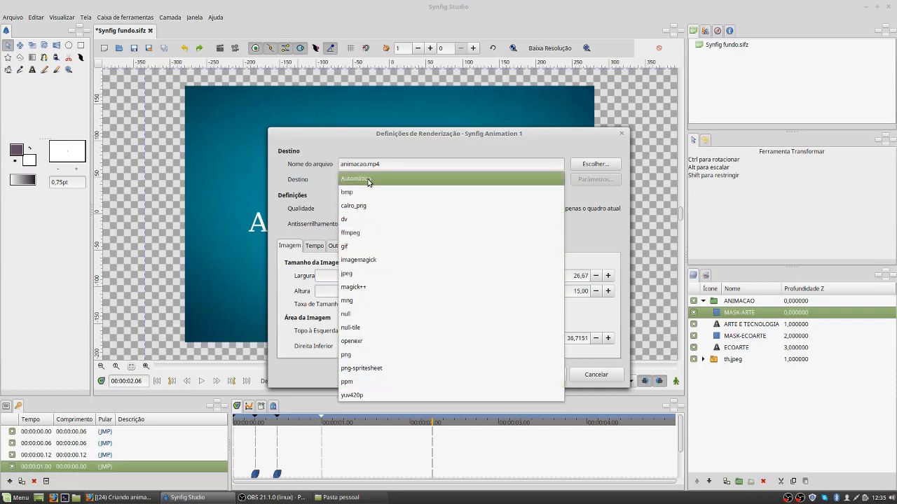
left_click(379, 232)
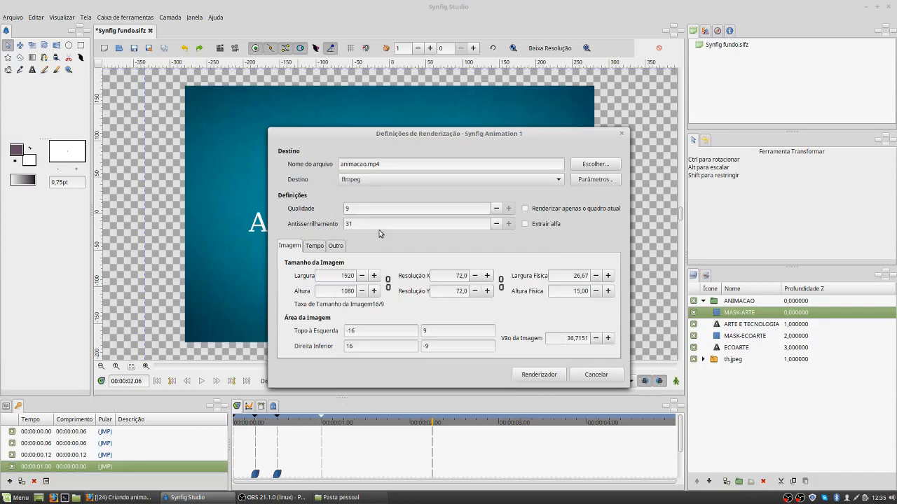
left_click(539, 375)
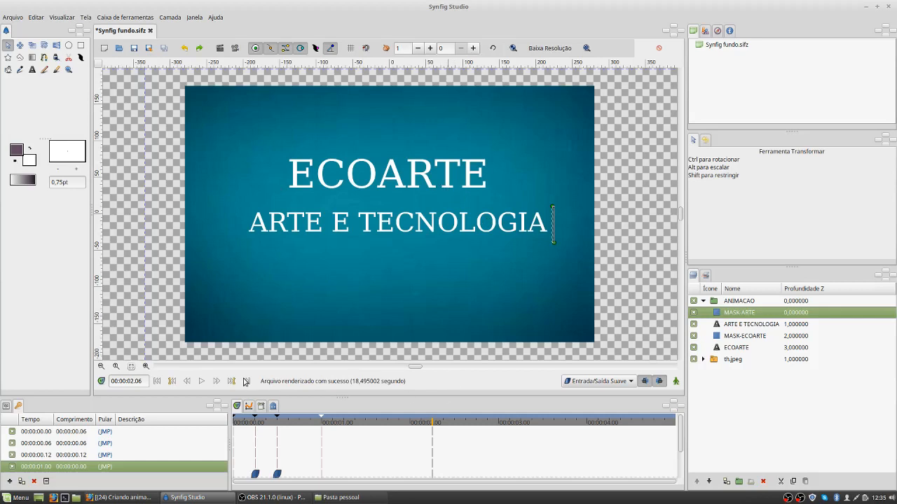
Step: Switch to the file manager, find animacao.mp4 in the home folder (Pasta pessoal) and play the rendered video
left_click(340, 497)
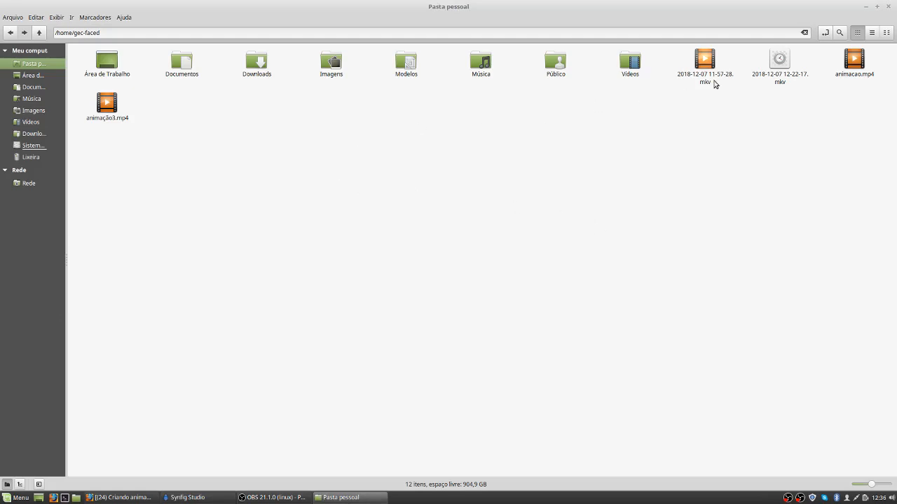
left_click(777, 65)
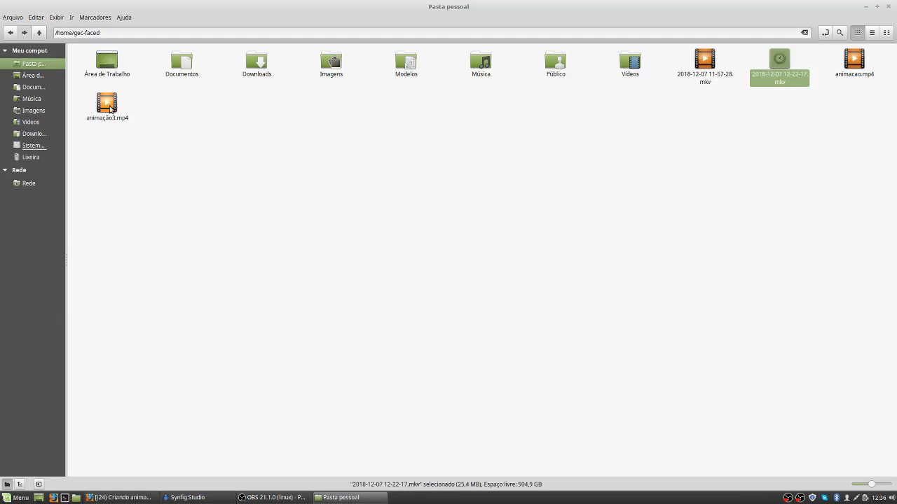
left_click(44, 75)
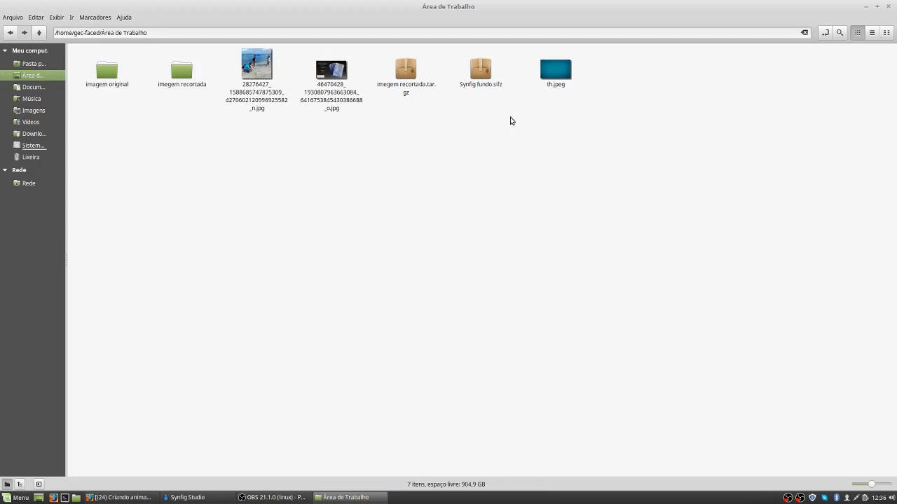
left_click(30, 66)
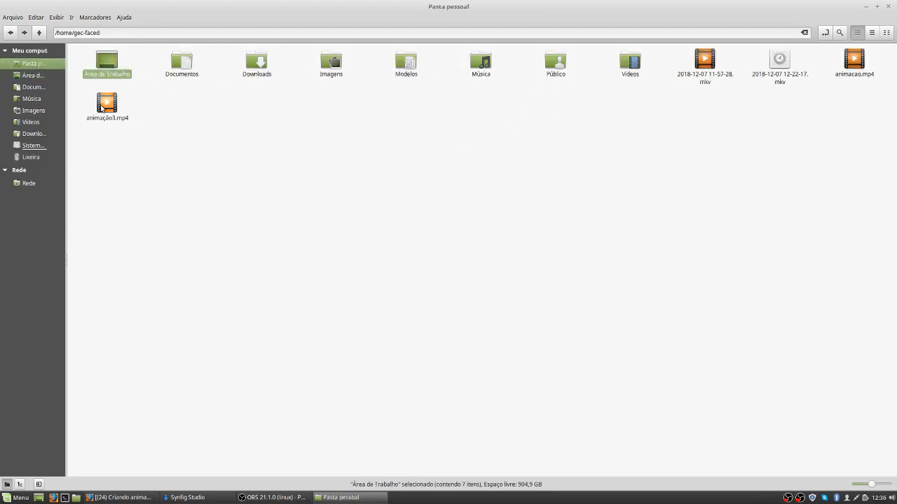
left_click(855, 65)
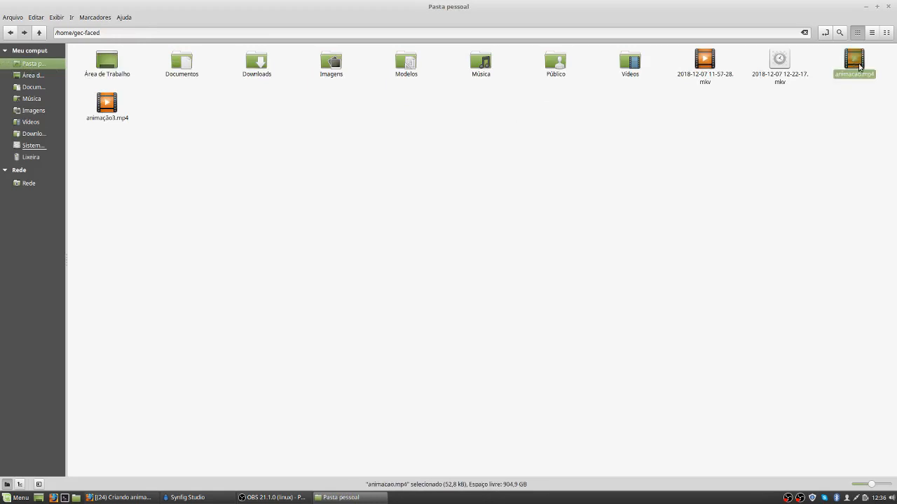
double_click(856, 63)
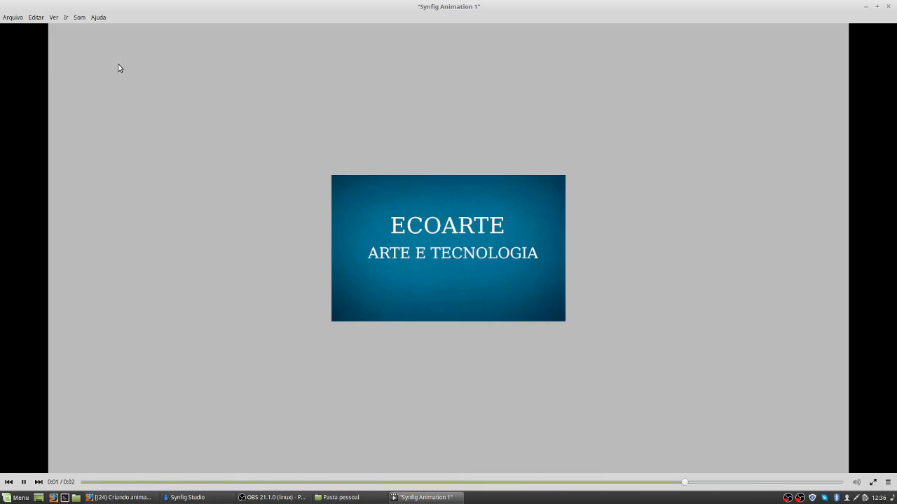
left_click(24, 482)
Step: Return to Synfig Studio and slightly enlarge the th.jpeg background image with its scale handle
left_click(214, 499)
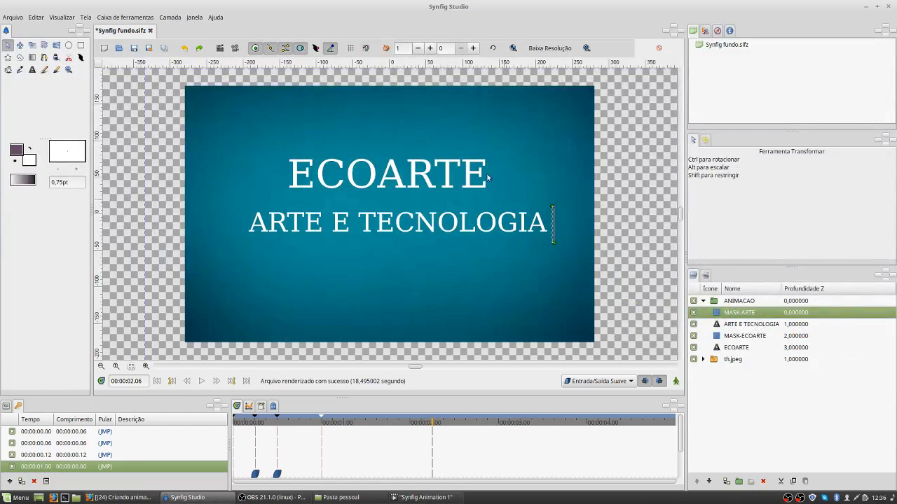
left_click(413, 185)
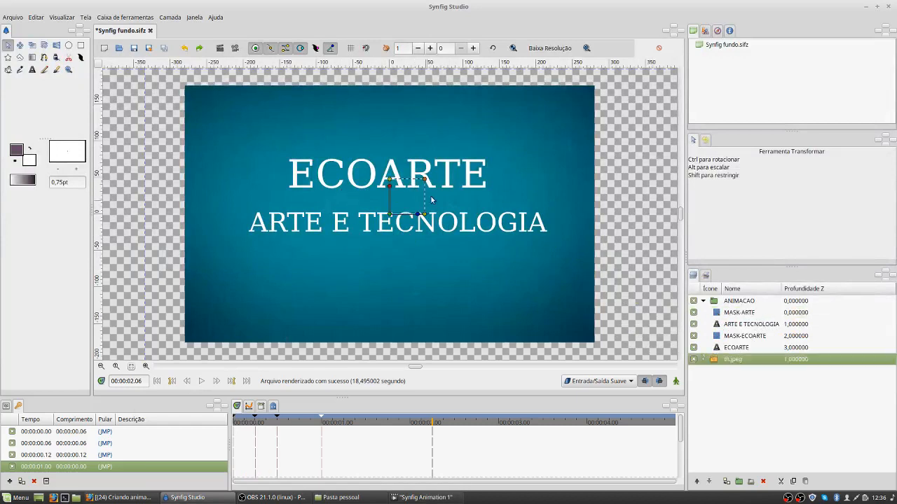
left_click_drag(423, 180, 426, 180)
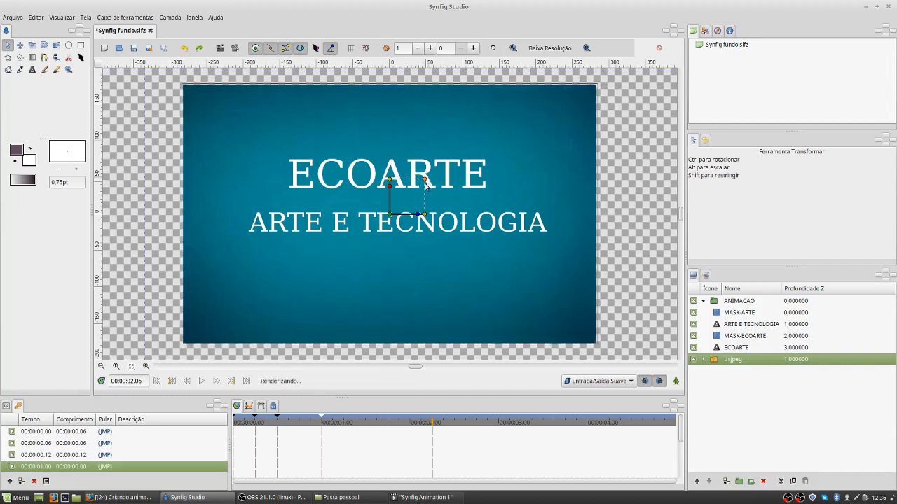
Step: Select the ARTE E TECNOLOGIA text layer and adjust its size handle so the text becomes slightly narrower and taller
left_click(739, 313)
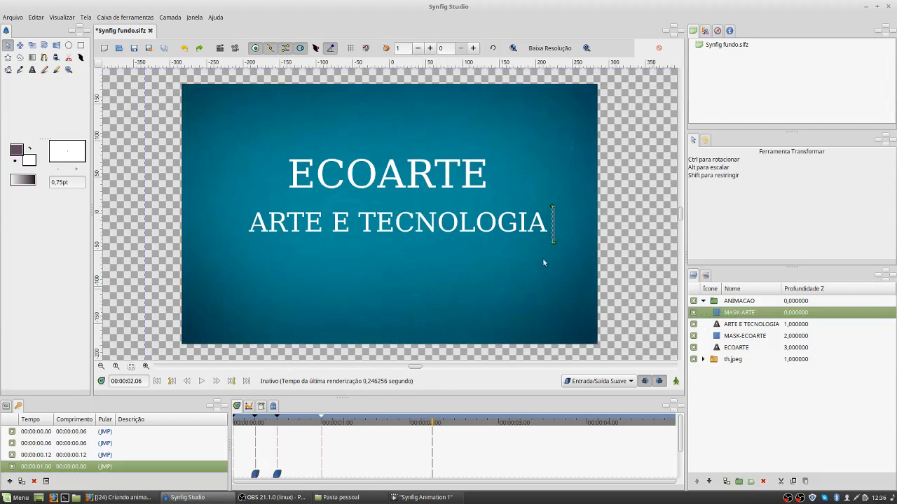
left_click(743, 323)
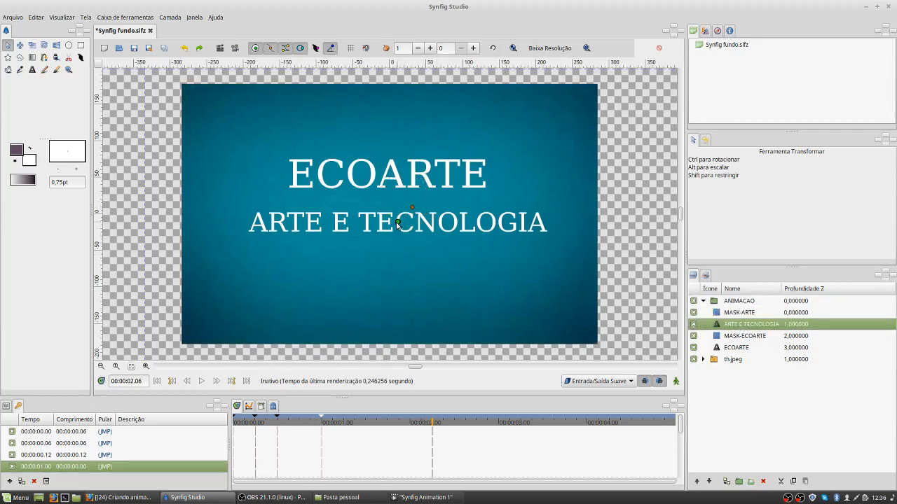
left_click_drag(412, 208, 411, 206)
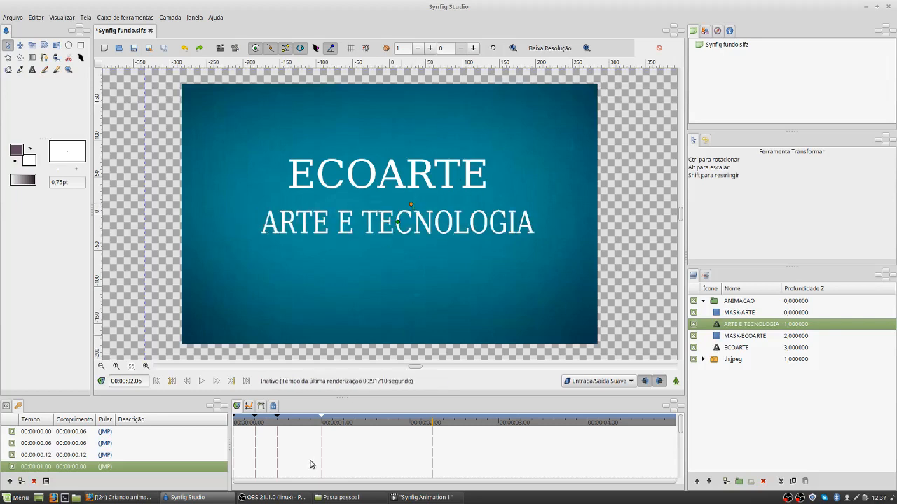
left_click(273, 499)
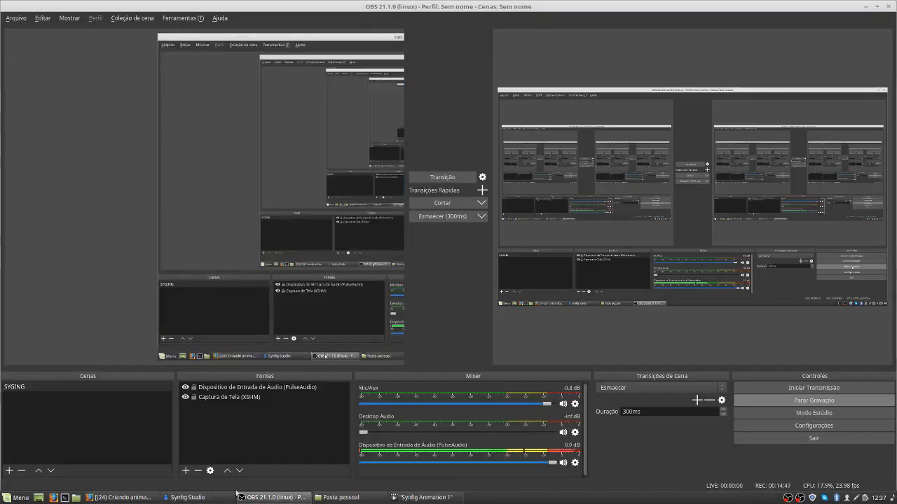